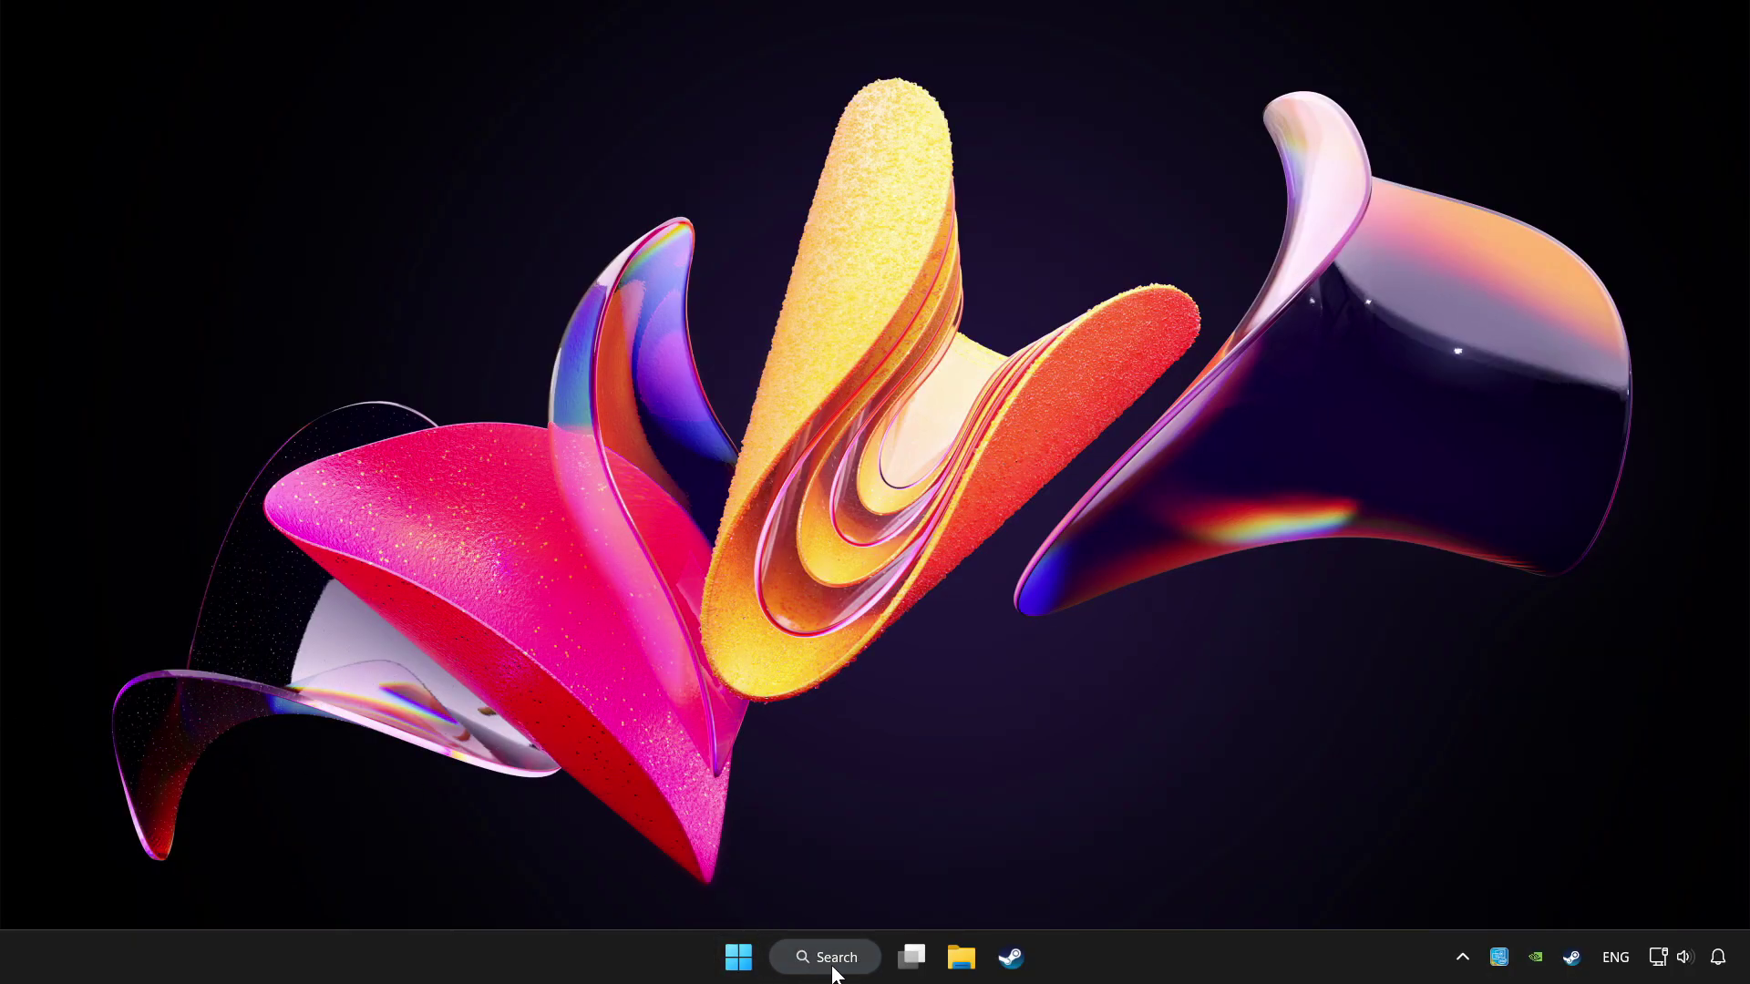
- Search Windows for 'device manager', correcting the mistyped 'managh'
left_click(802, 957)
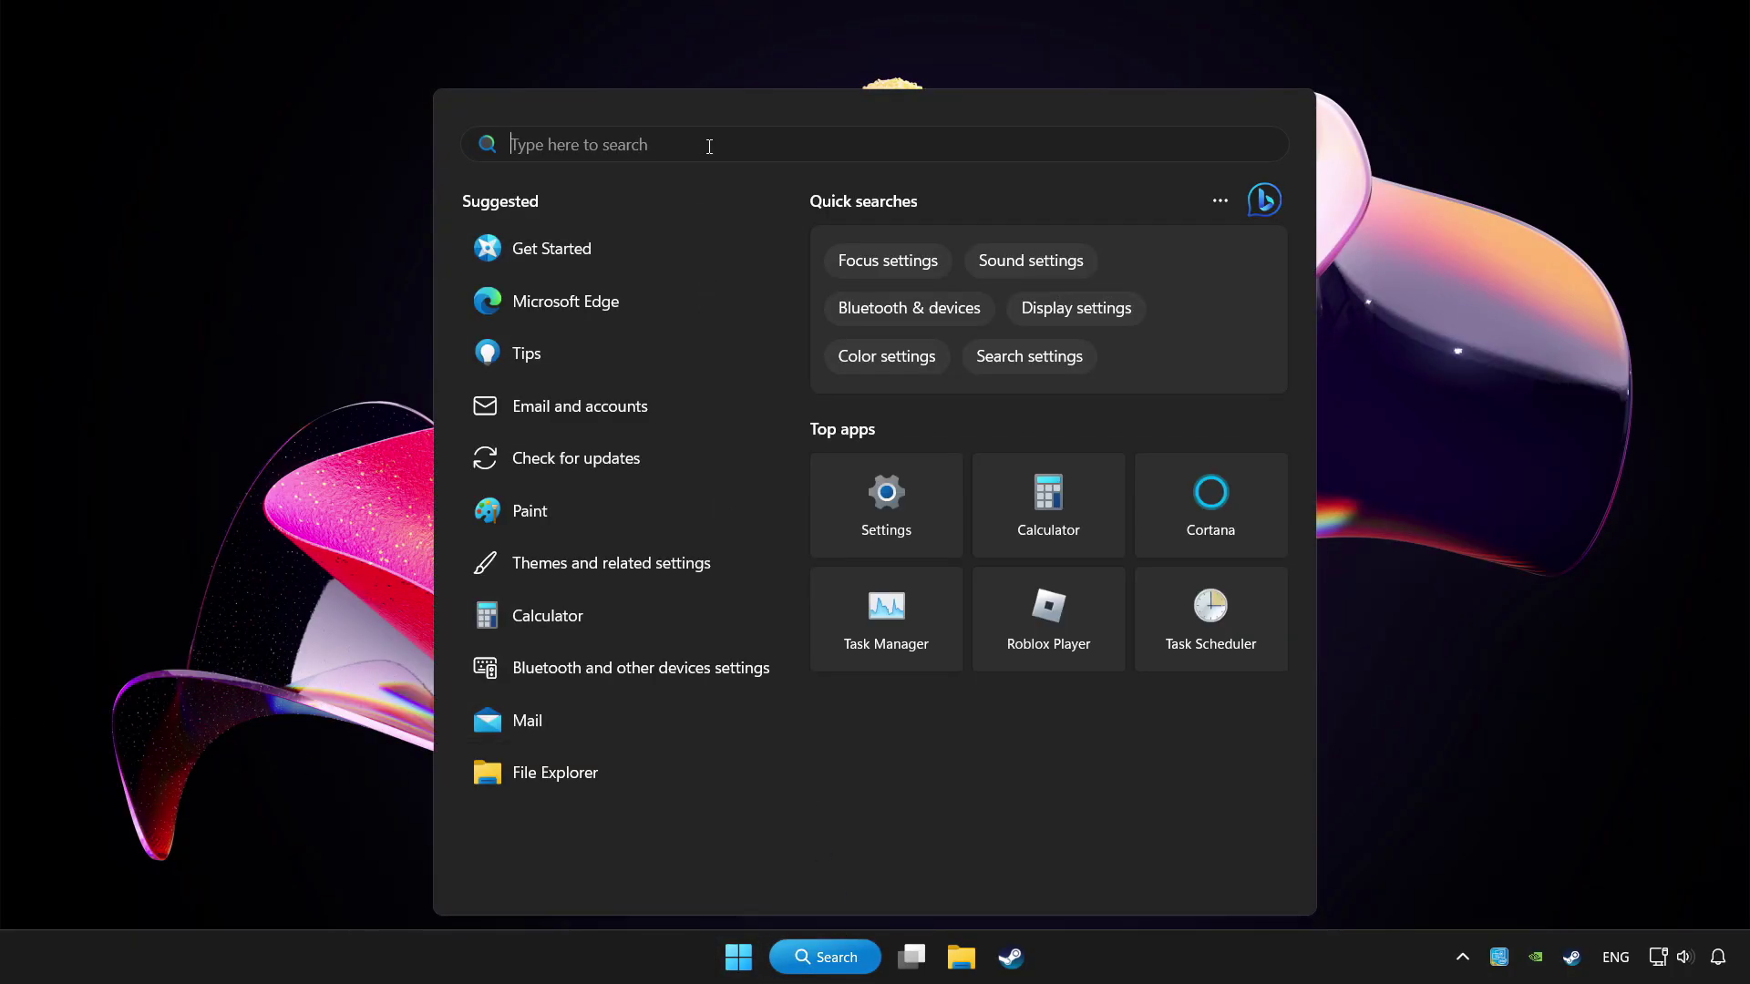
type("device managh")
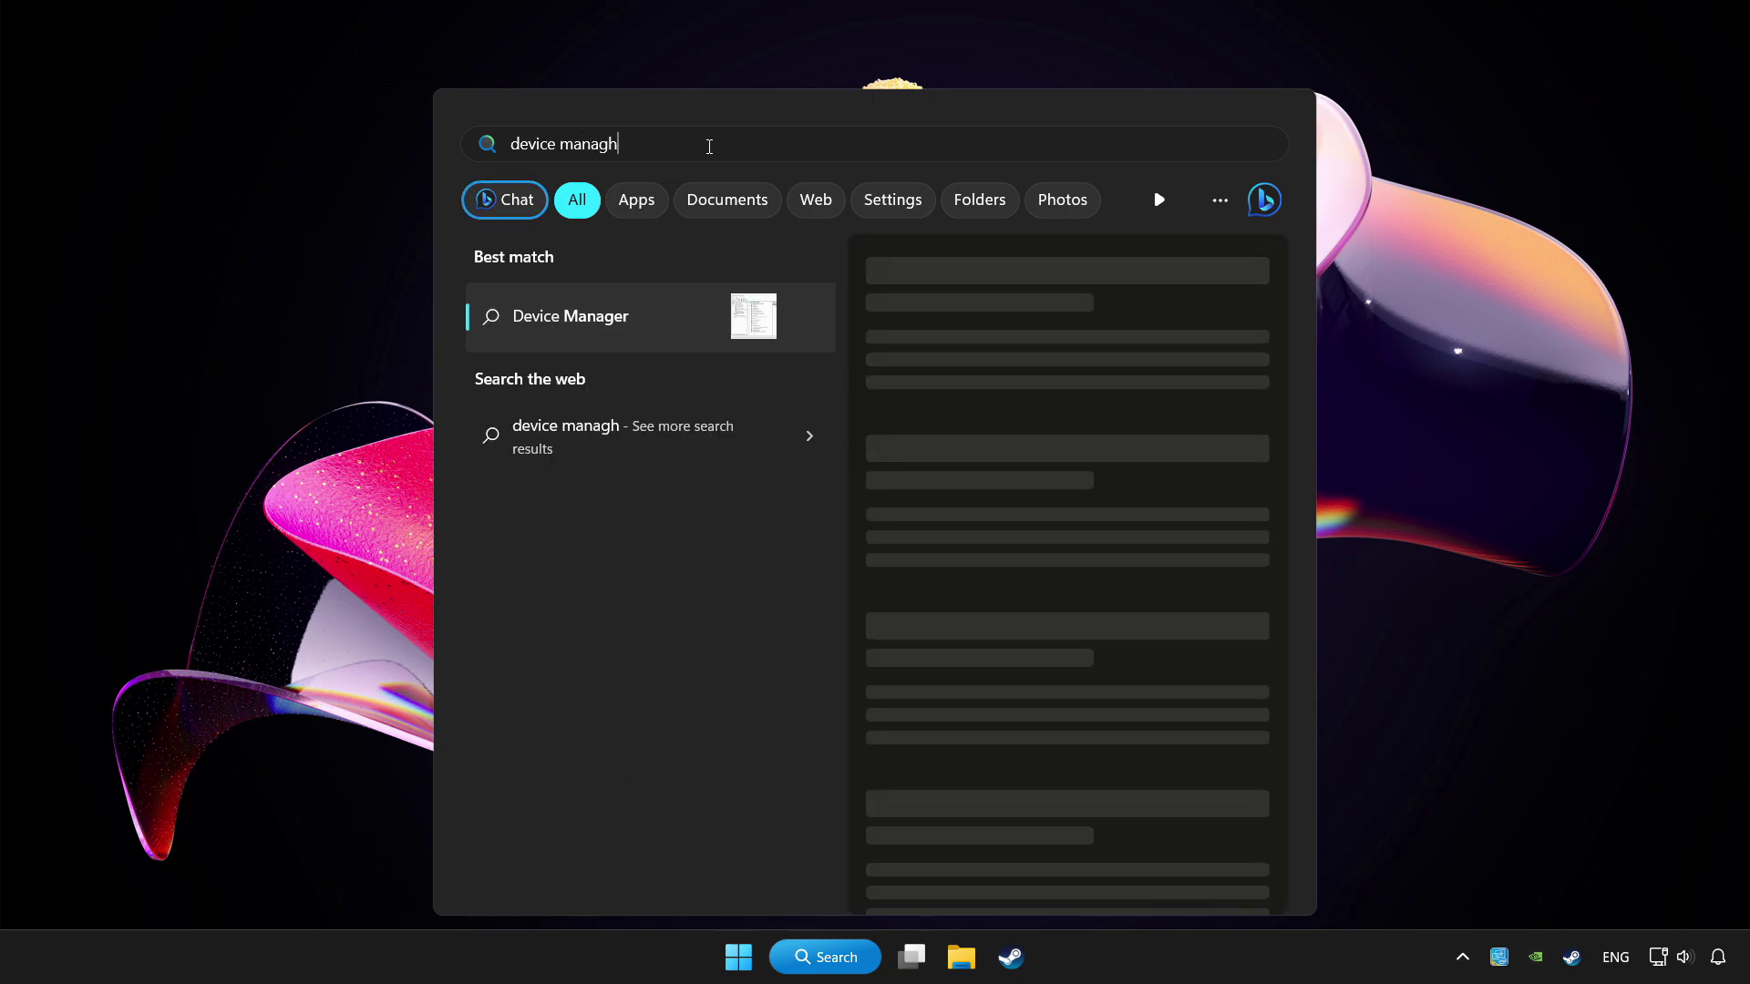
key("BackSpace")
type("er")
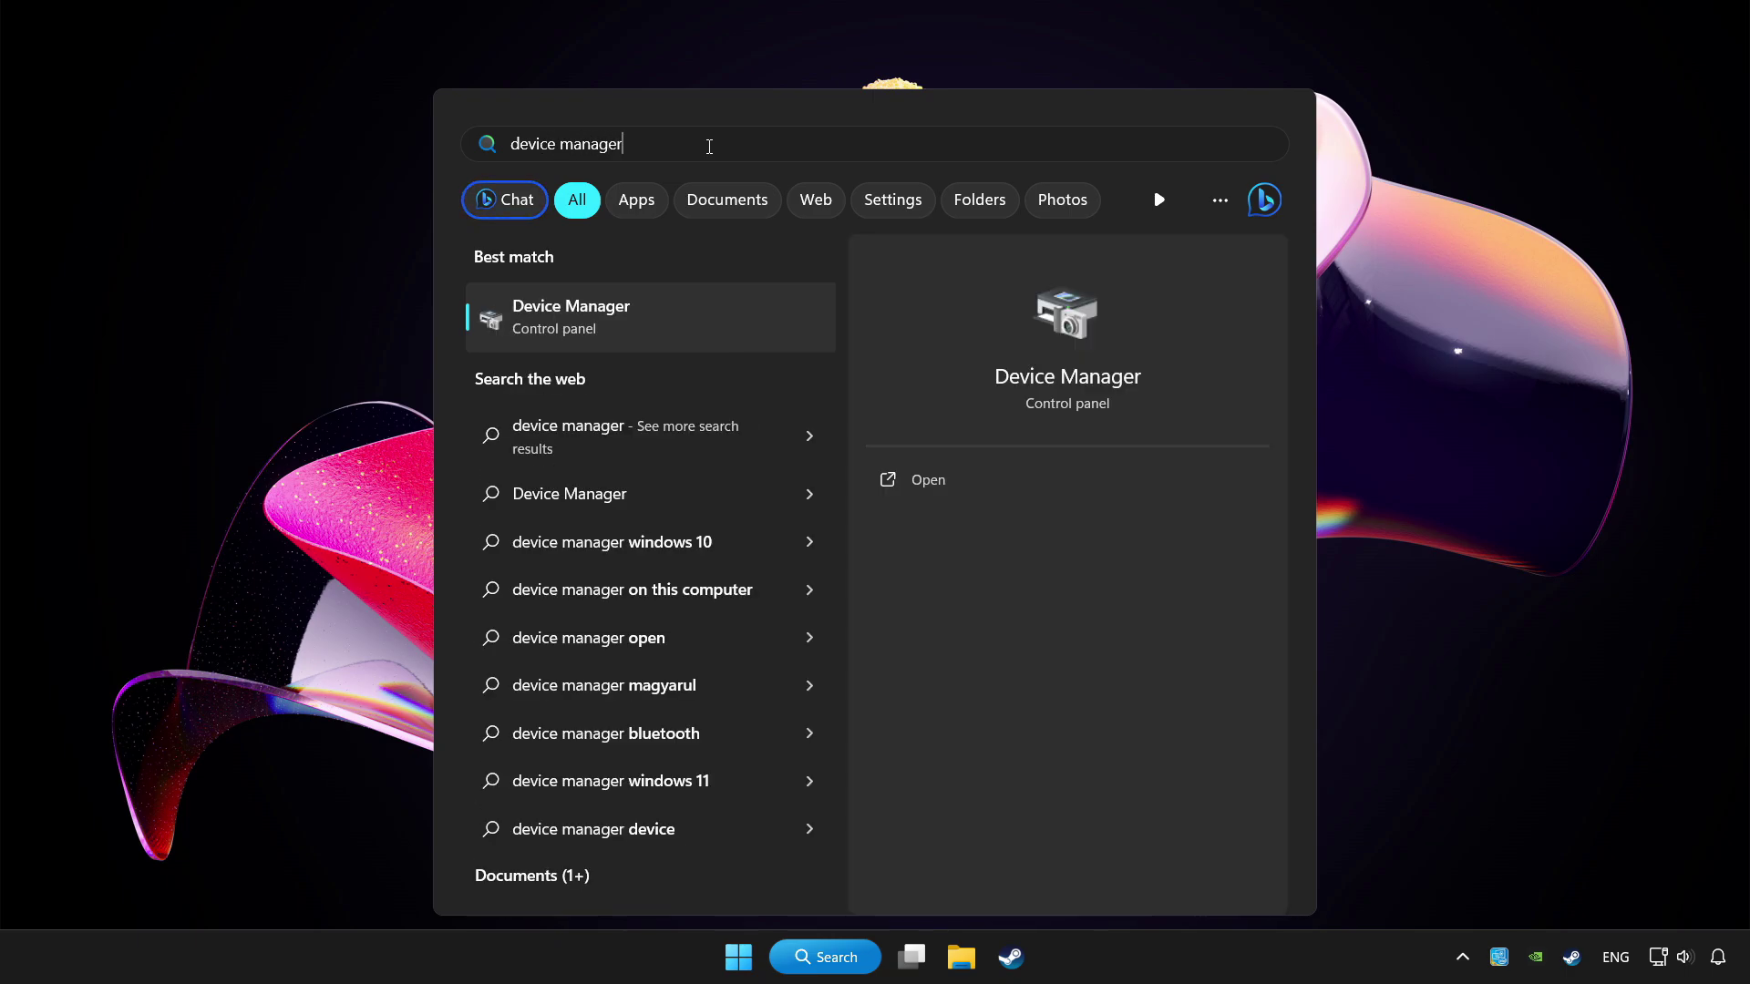
- Open Device Manager, centre it, and expand Xbox 360 Peripherals to select the controller
left_click(722, 319)
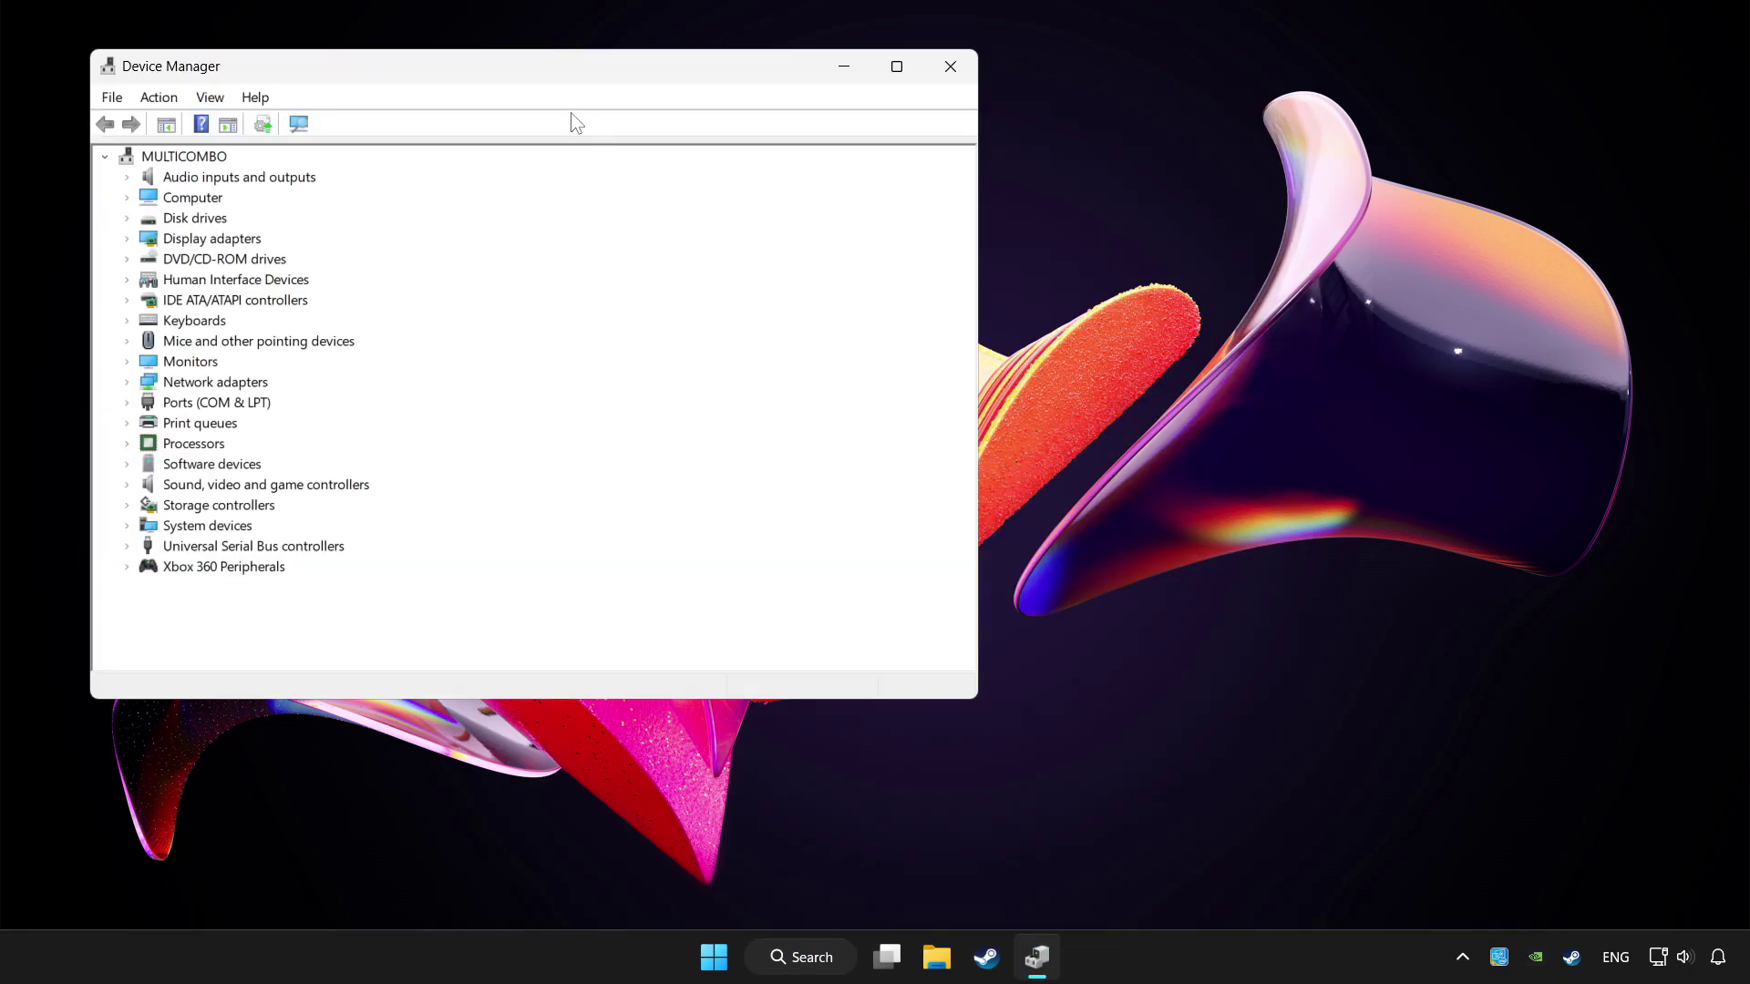
left_click_drag(516, 64, 820, 161)
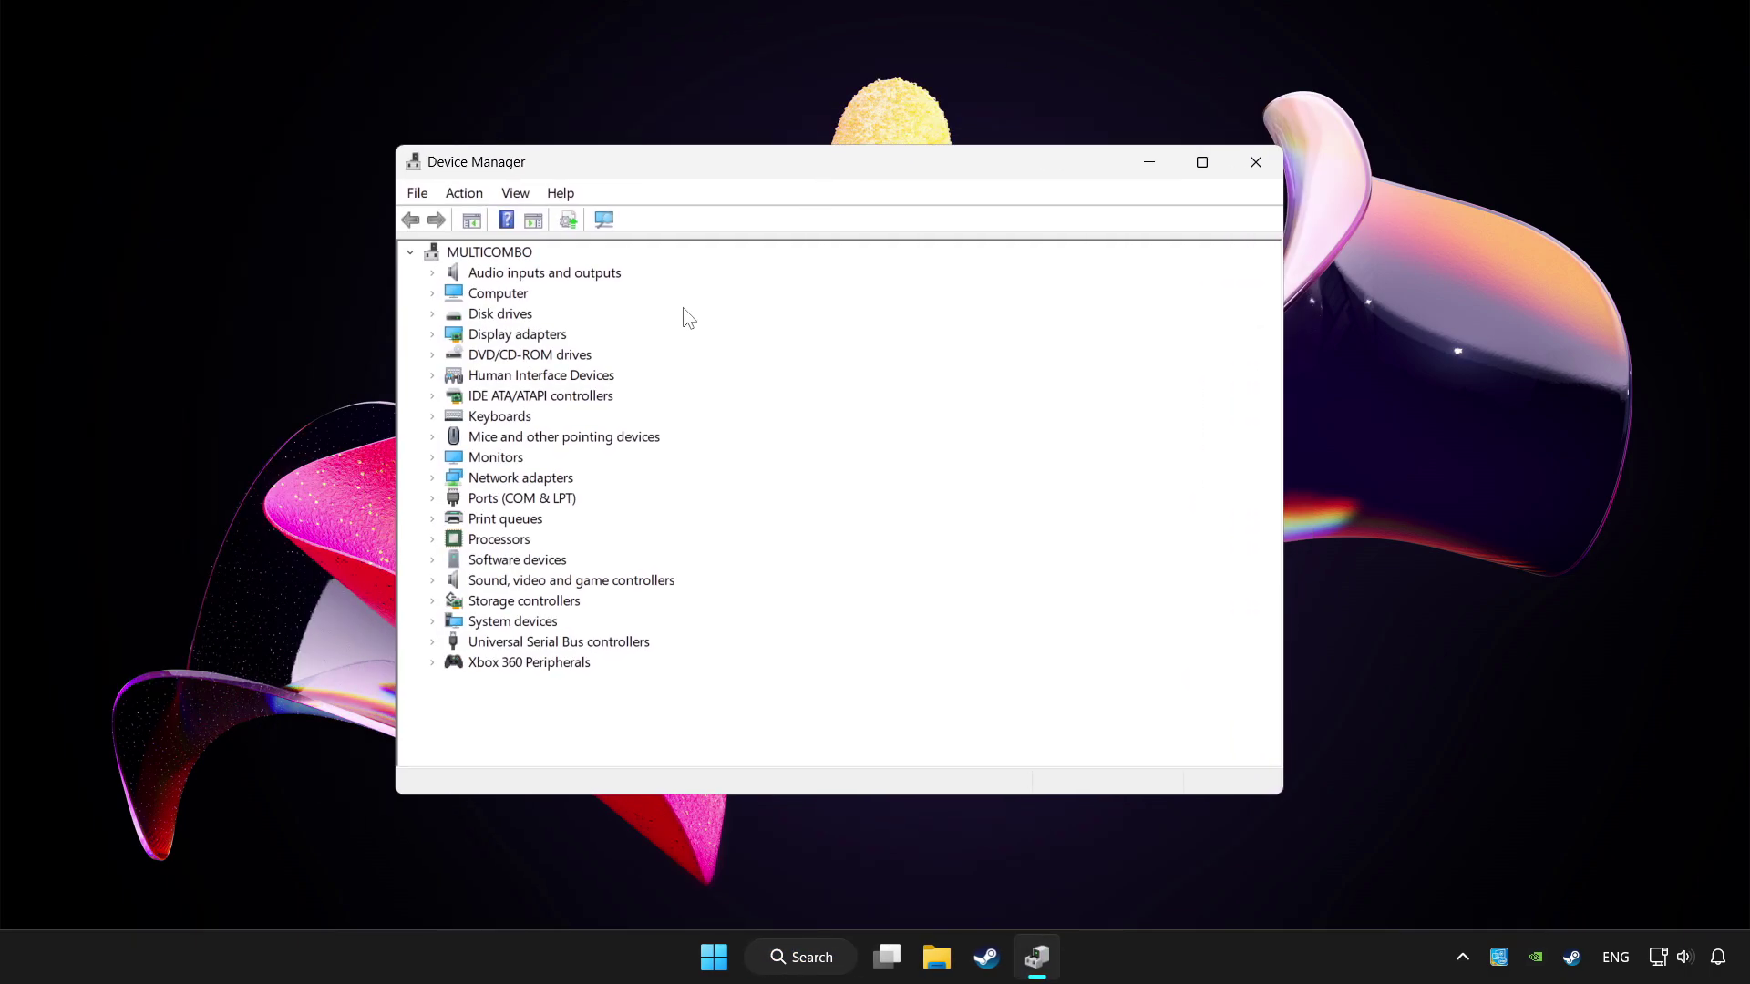
left_click(507, 667)
left_click(433, 665)
left_click(515, 685)
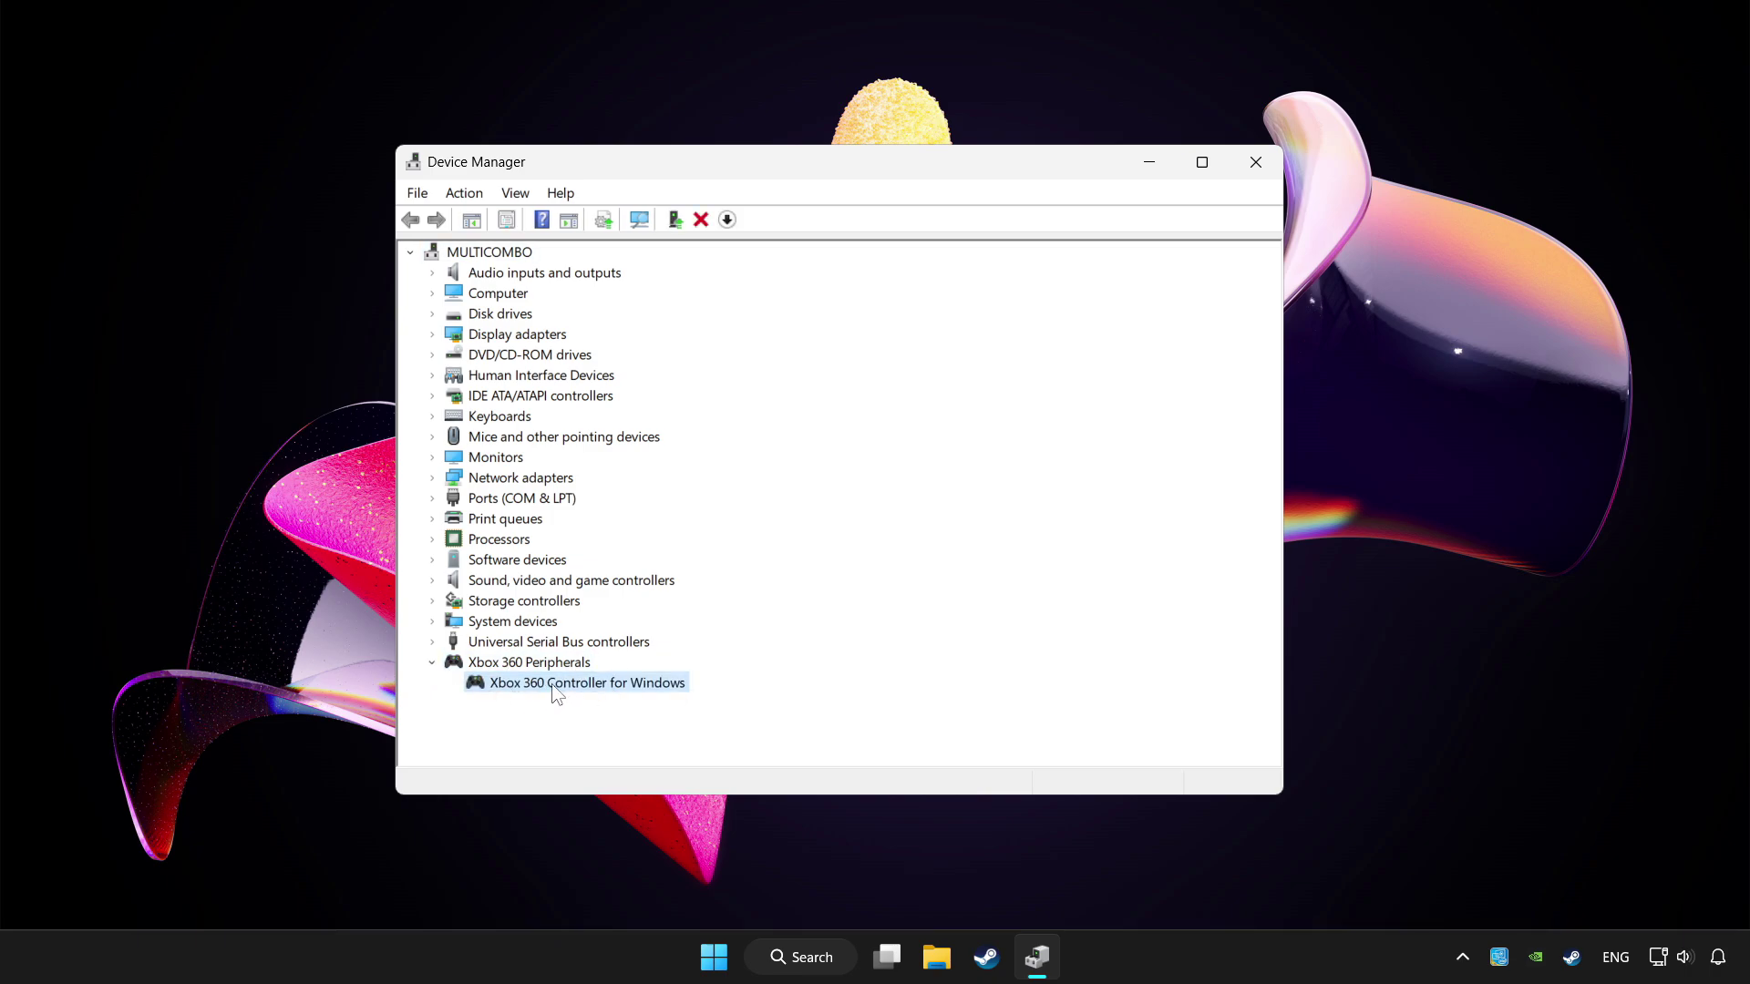
- Run an automatic driver update for Xbox 360 Controller for Windows; it already has the best driver
right_click(576, 685)
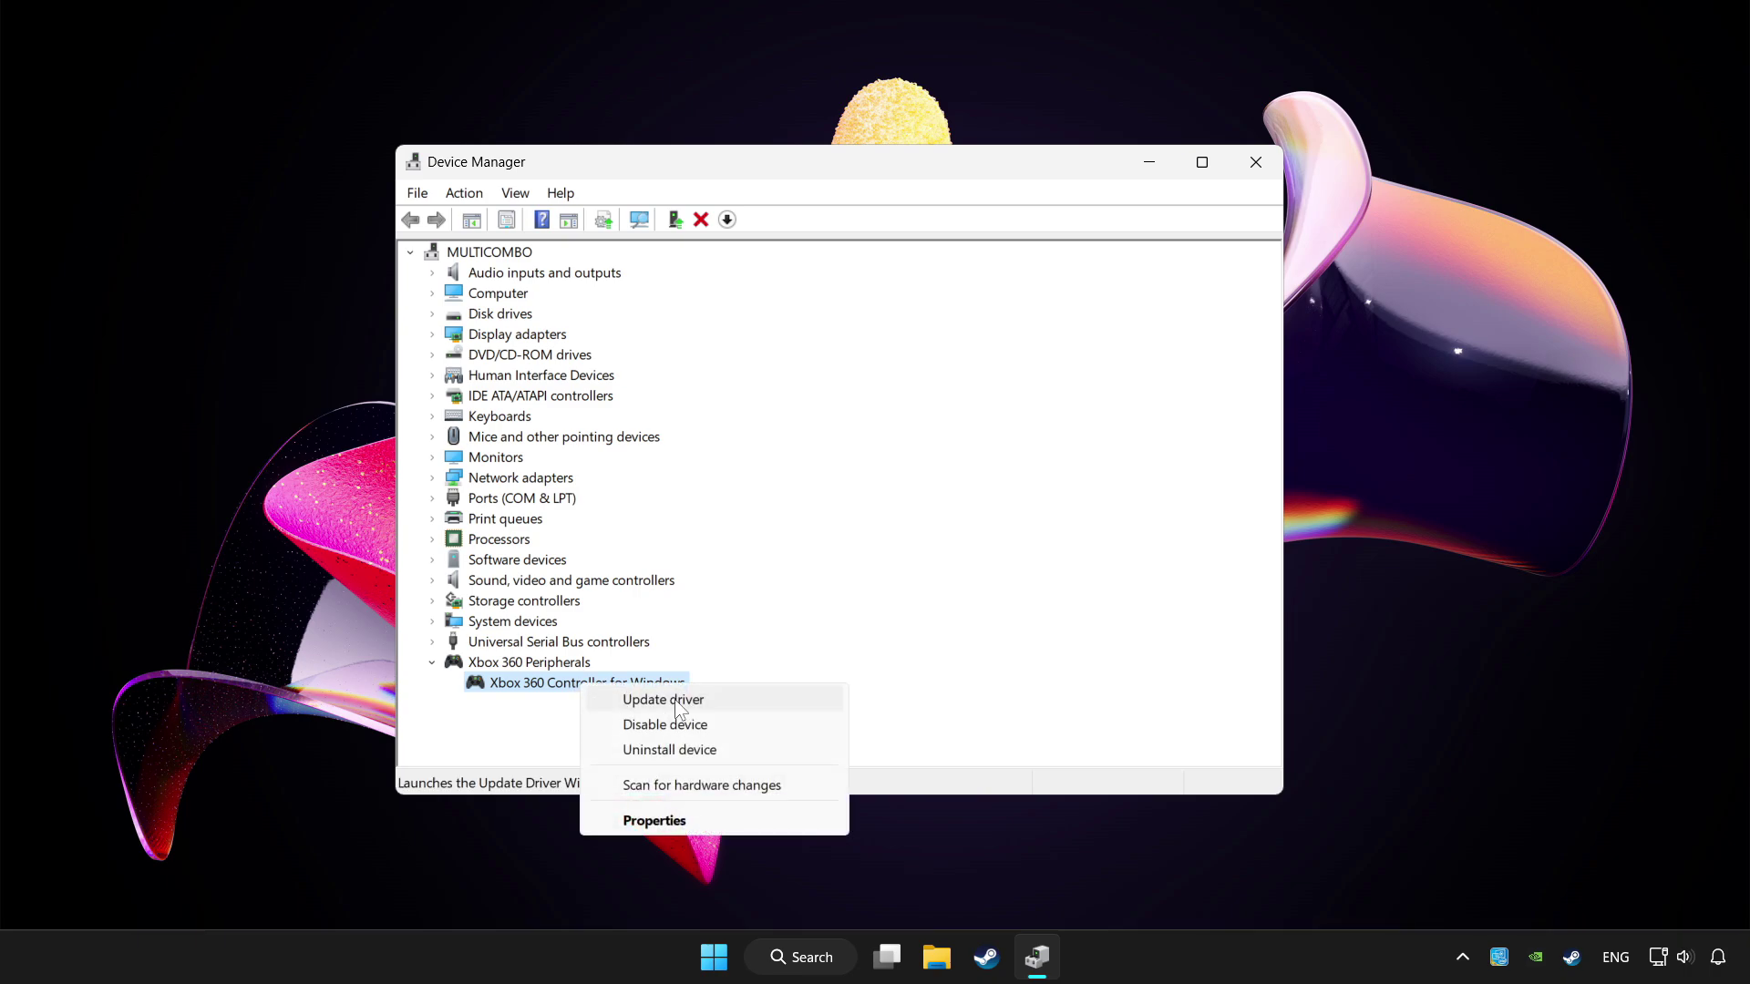
left_click(732, 700)
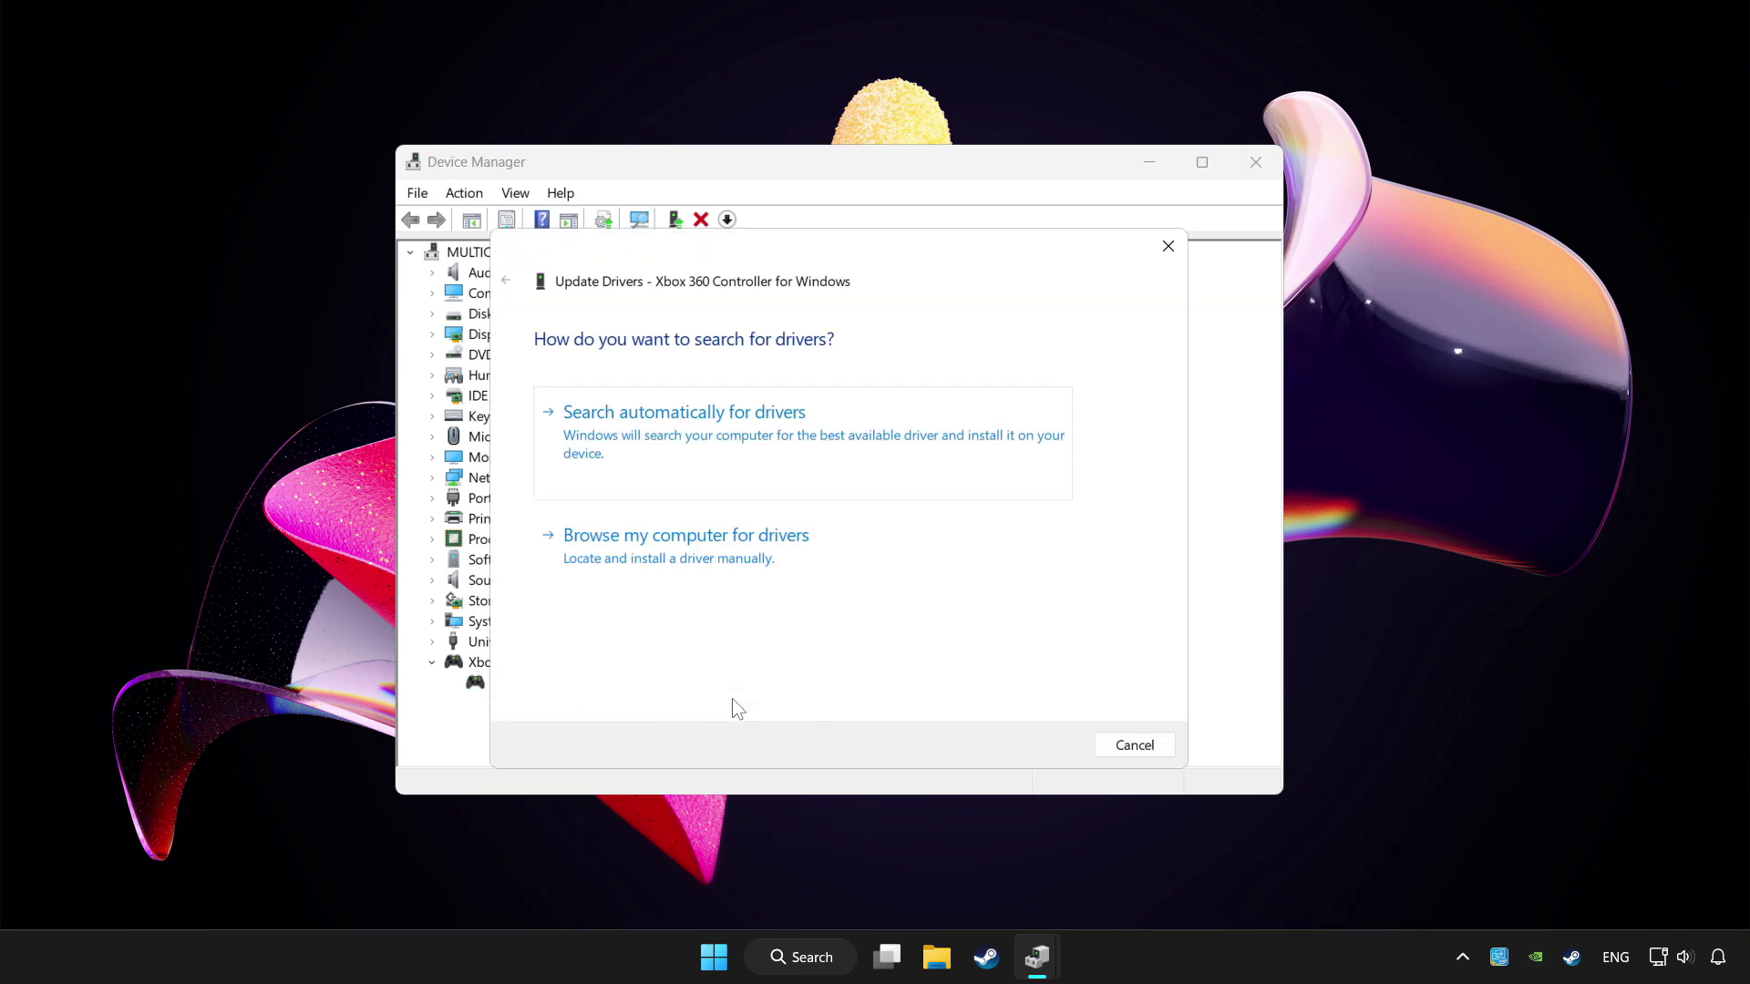
left_click(745, 438)
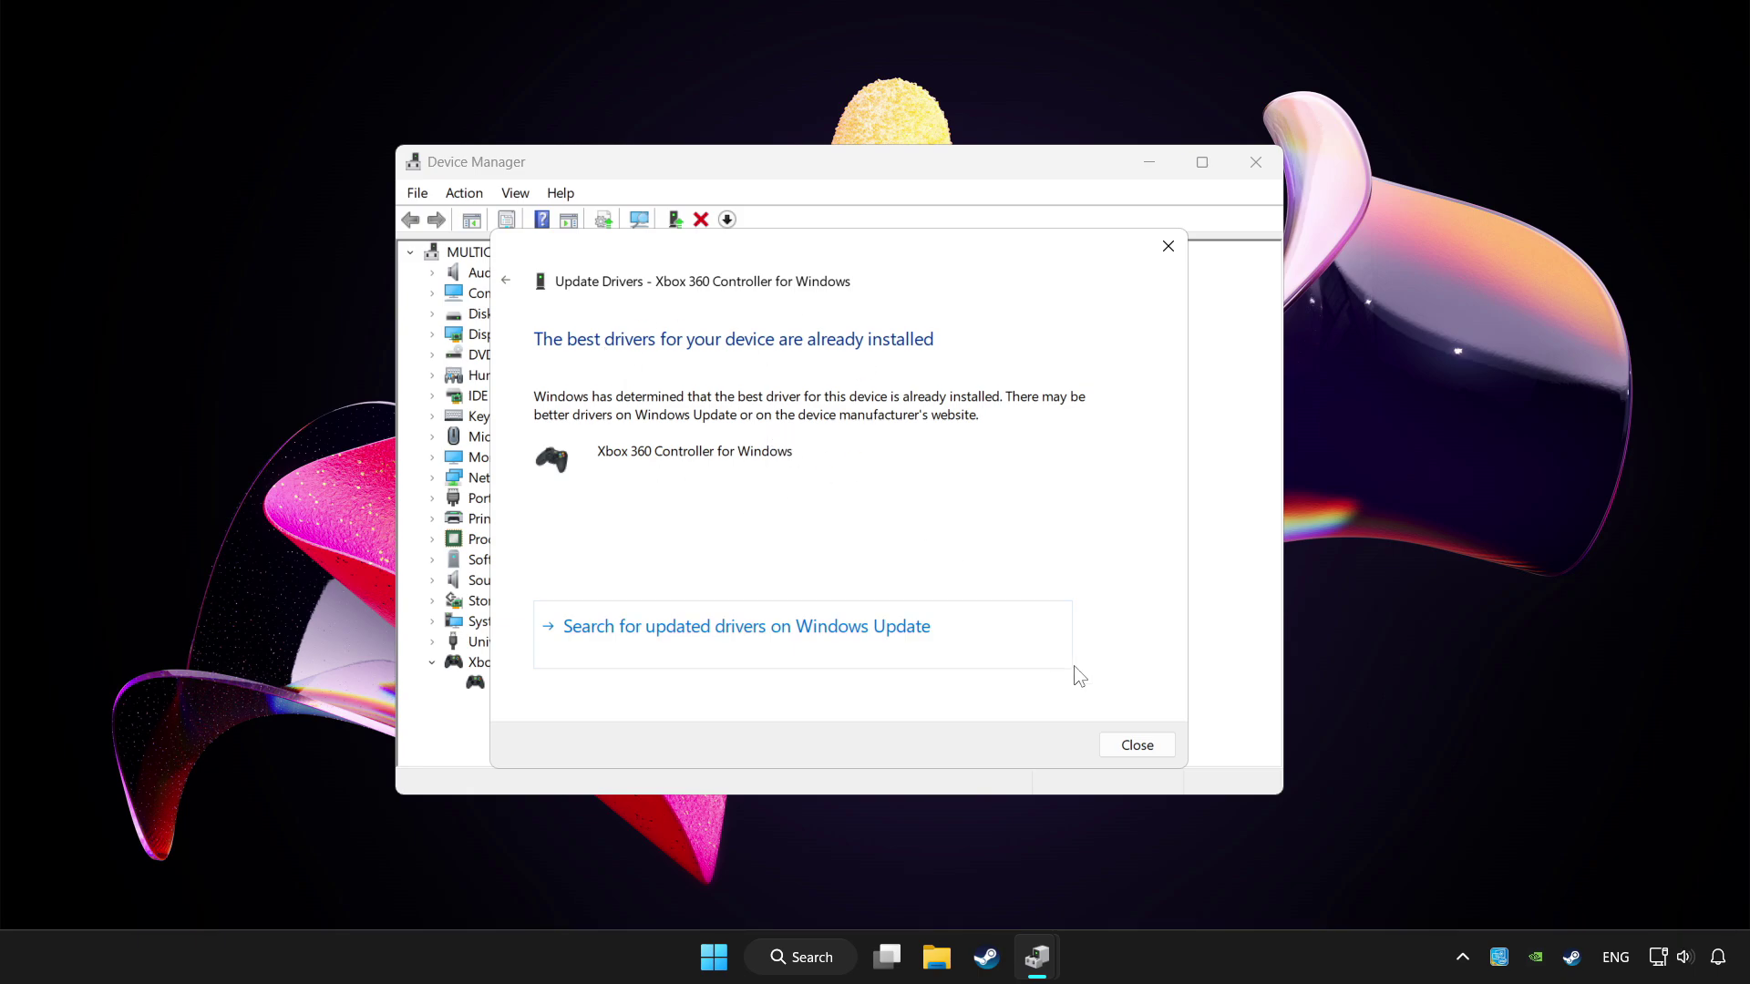
left_click(1136, 746)
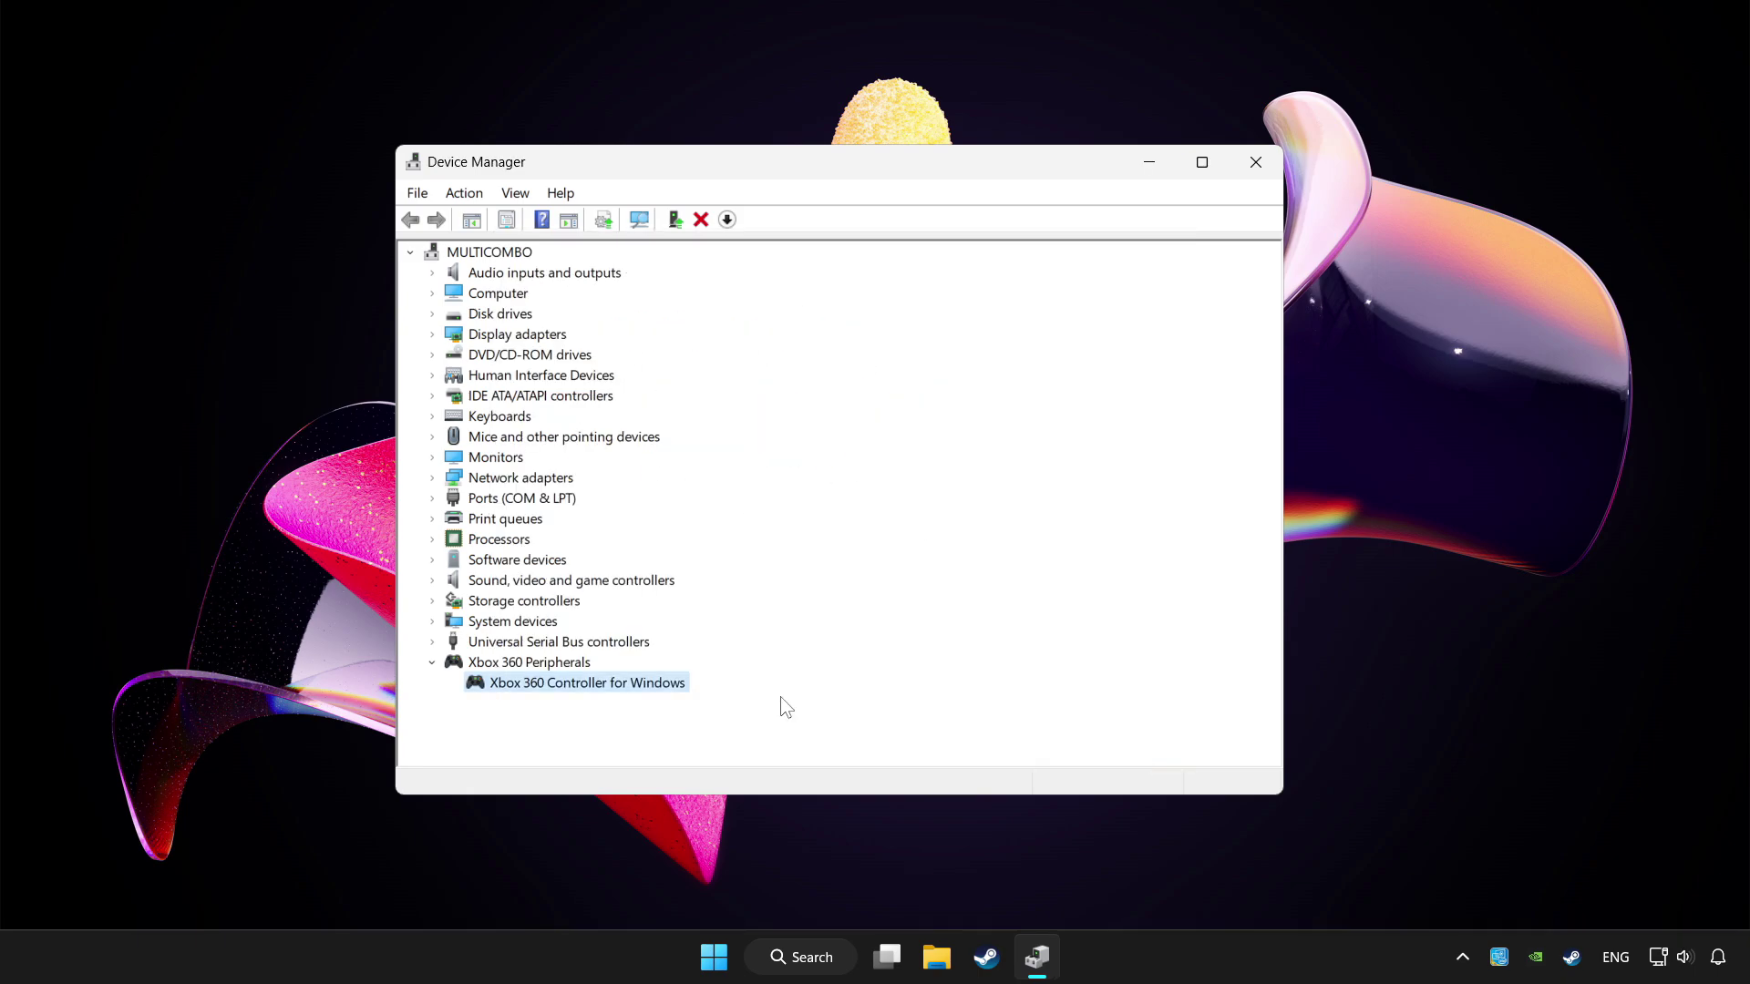
- Disable Xbox 360 Controller for Windows and decline the restart prompt
right_click(569, 693)
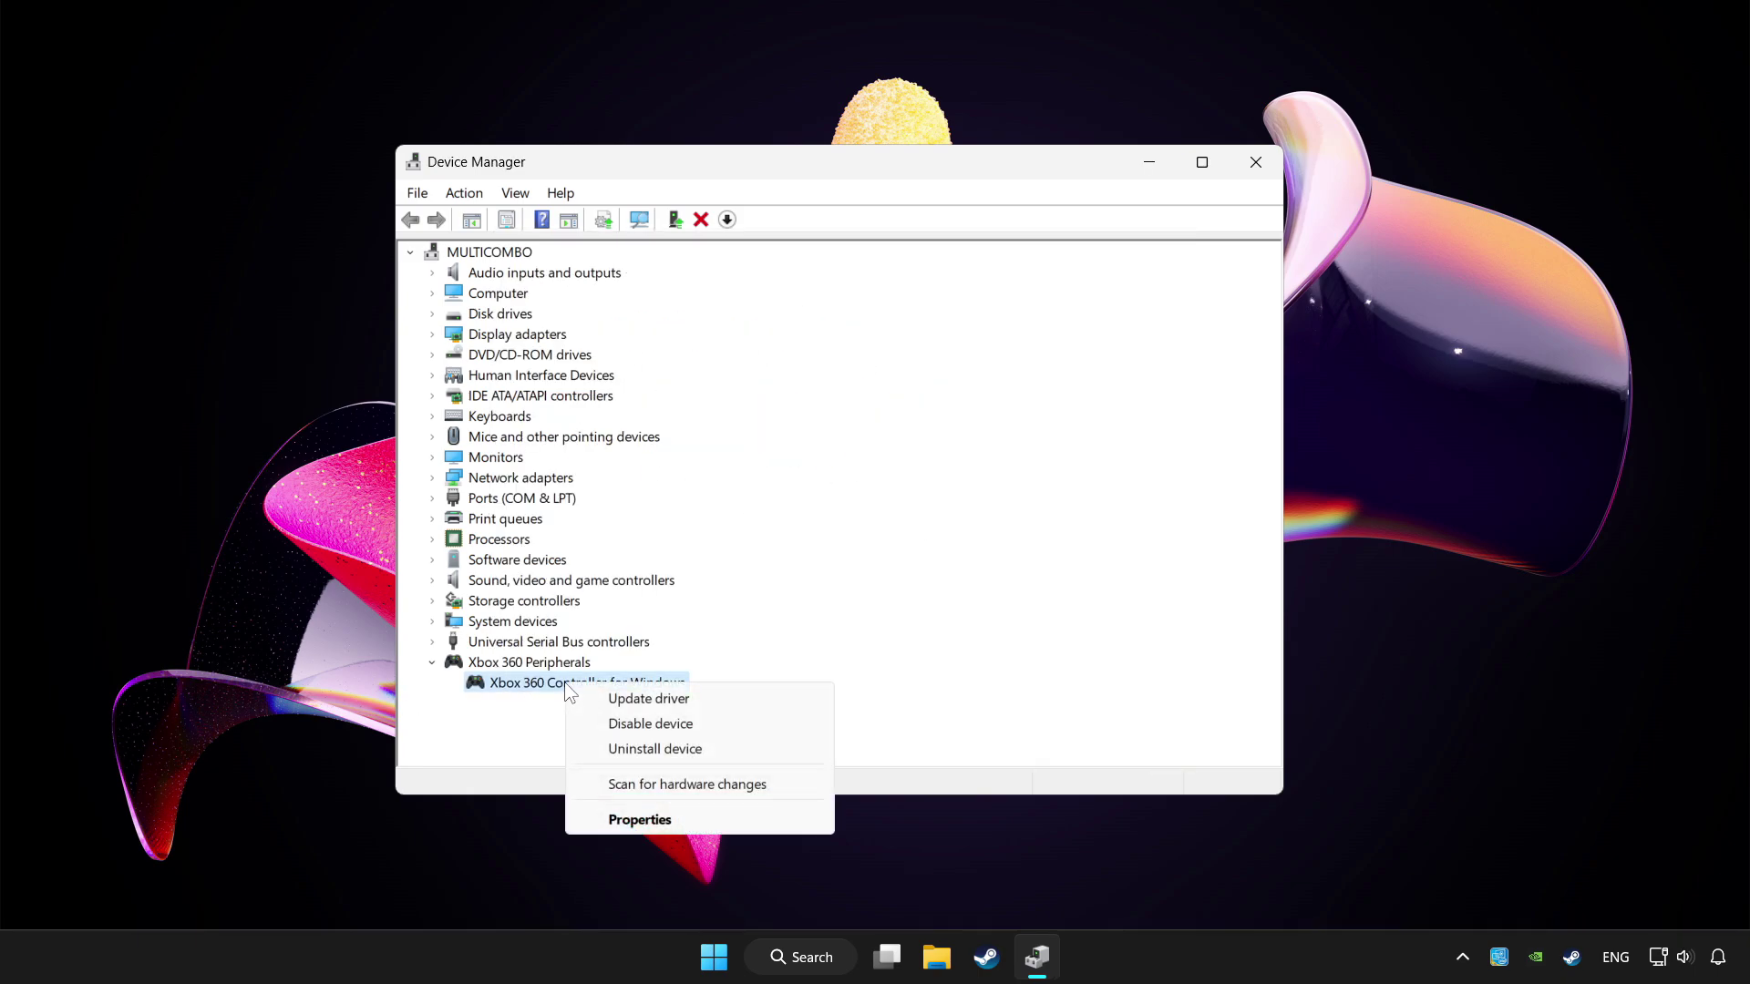
left_click(658, 727)
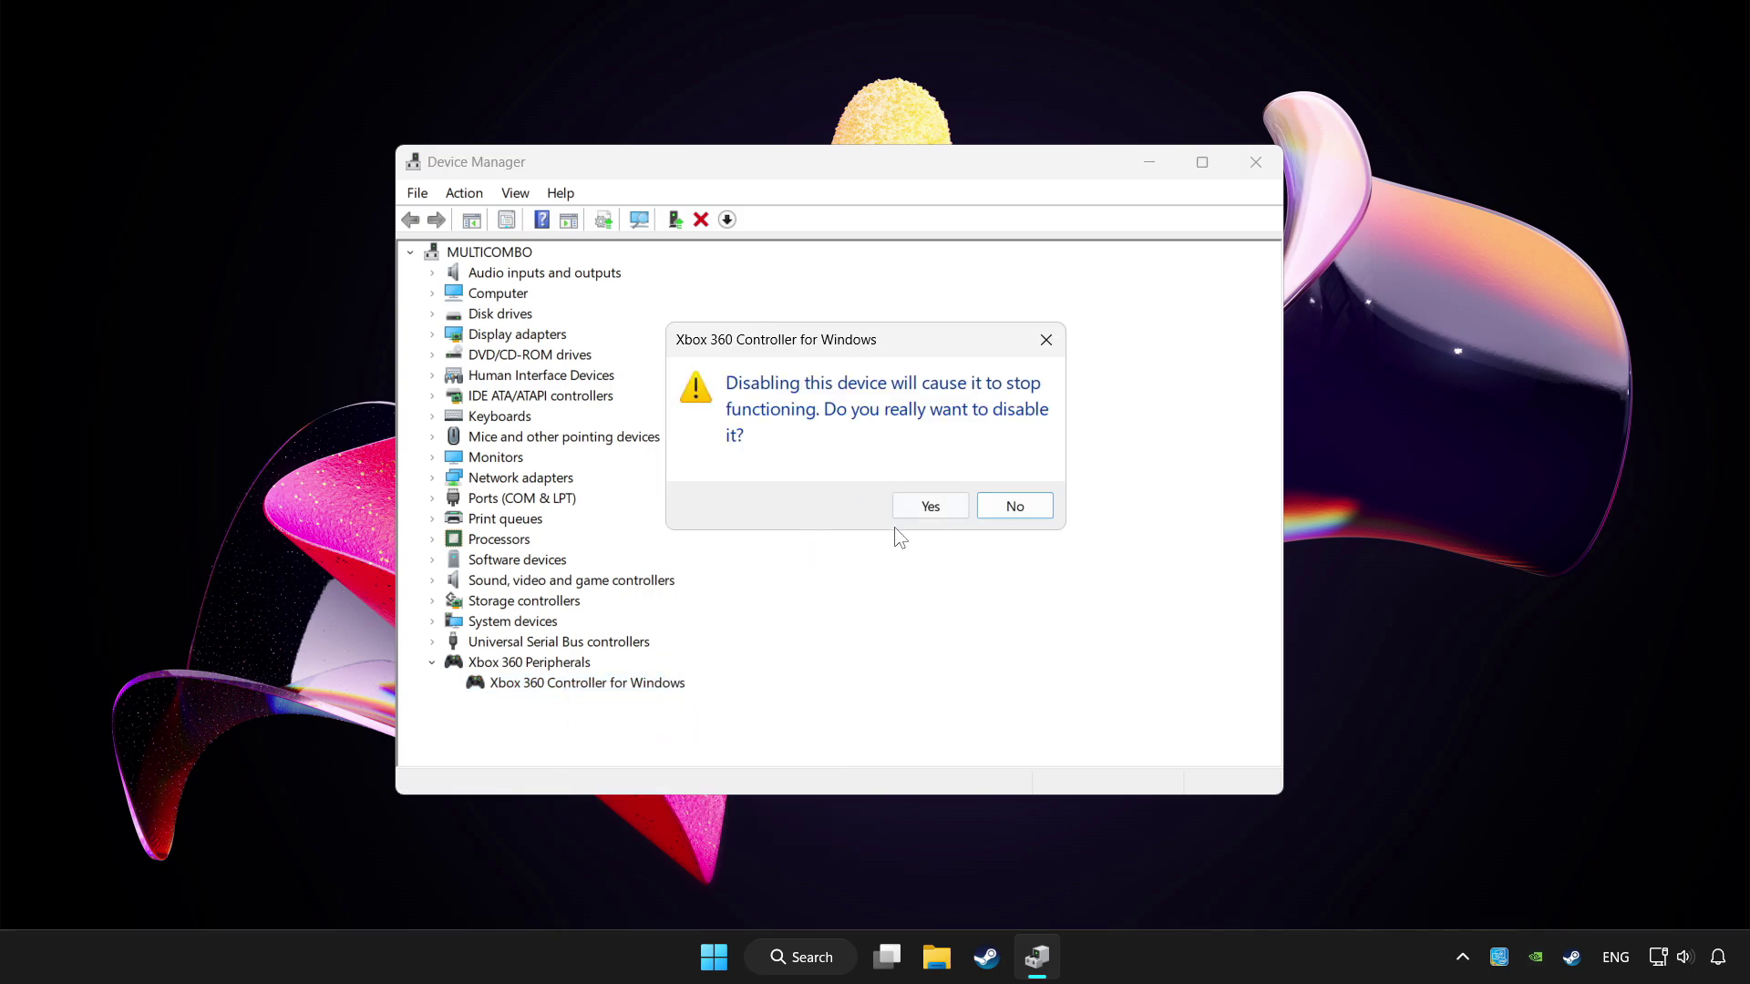
left_click(913, 508)
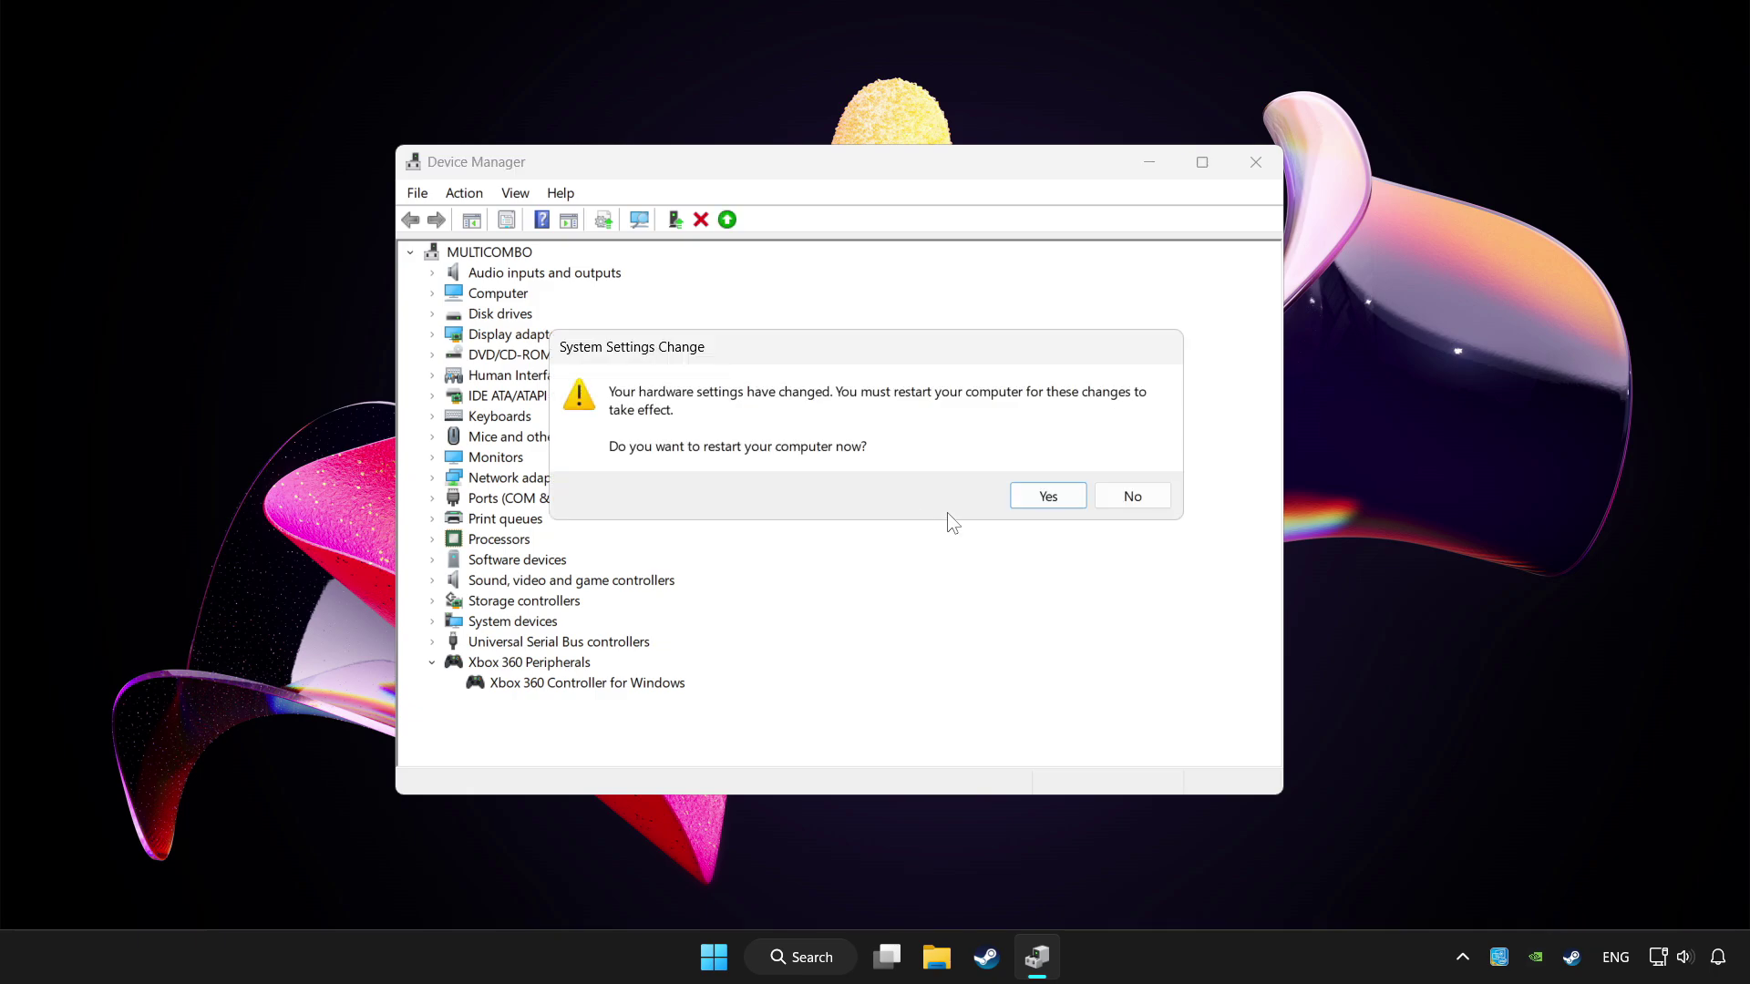
left_click(1062, 500)
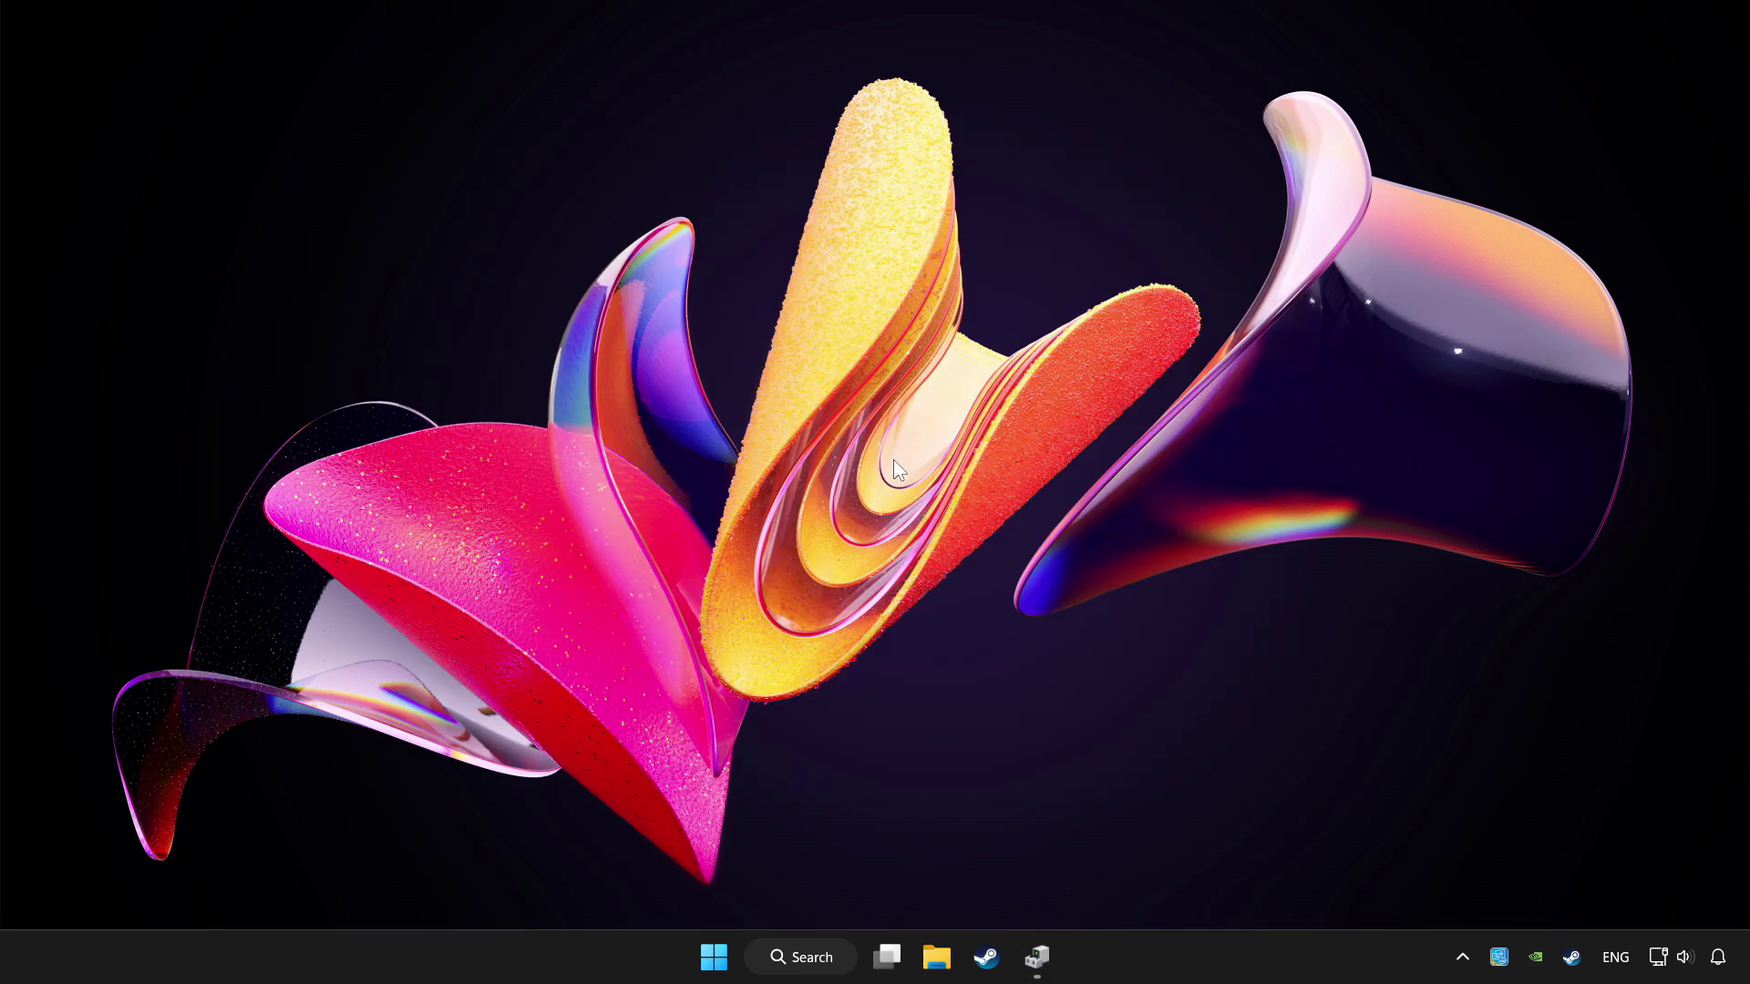
- Restore Device Manager, re-enable Xbox 360 Controller for Windows, and close the window
left_click(1039, 953)
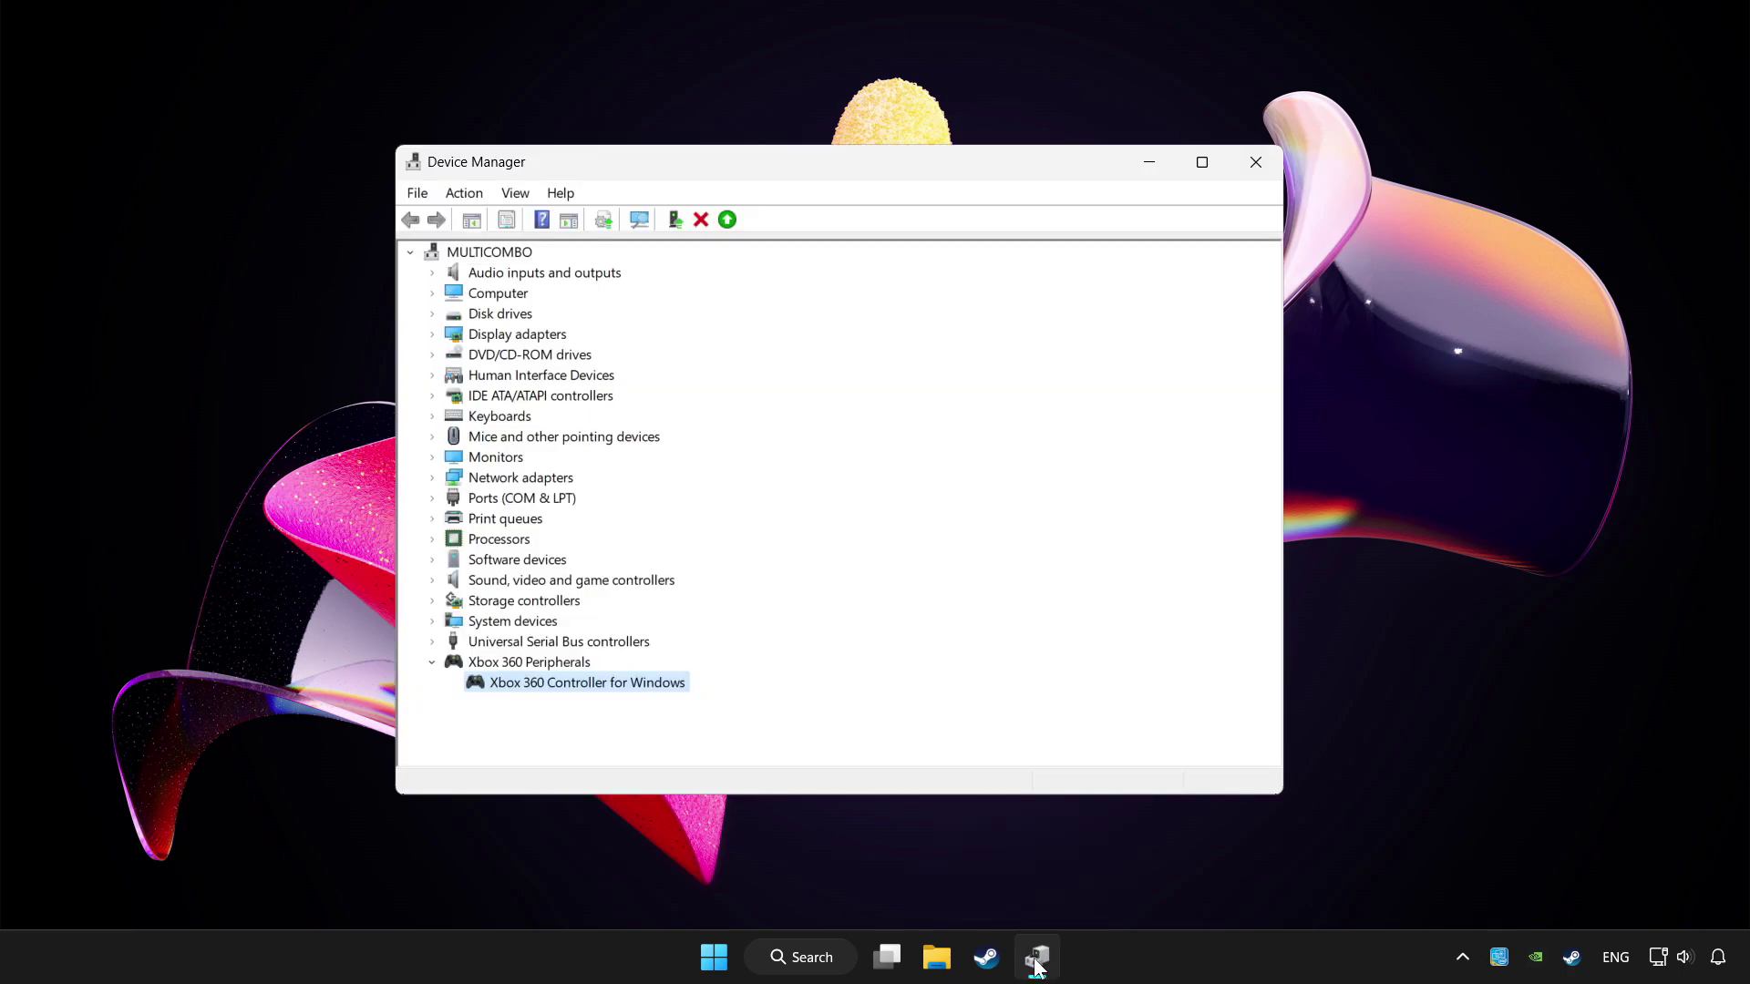
right_click(596, 683)
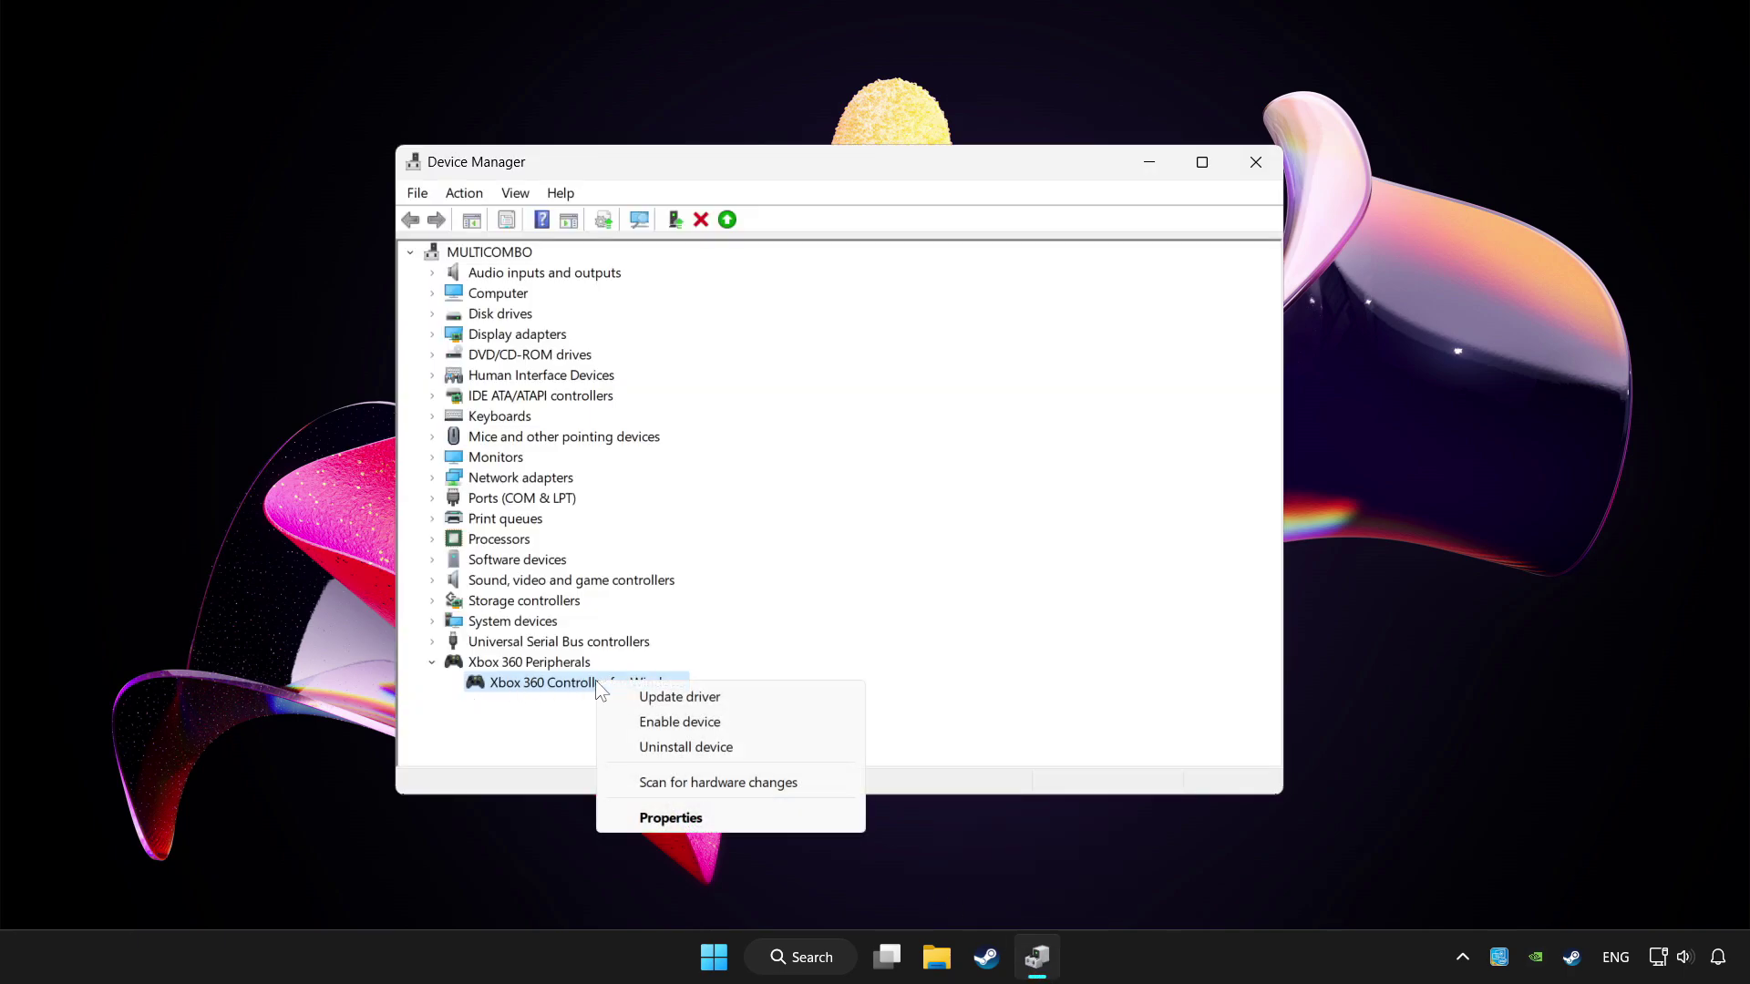
left_click(679, 721)
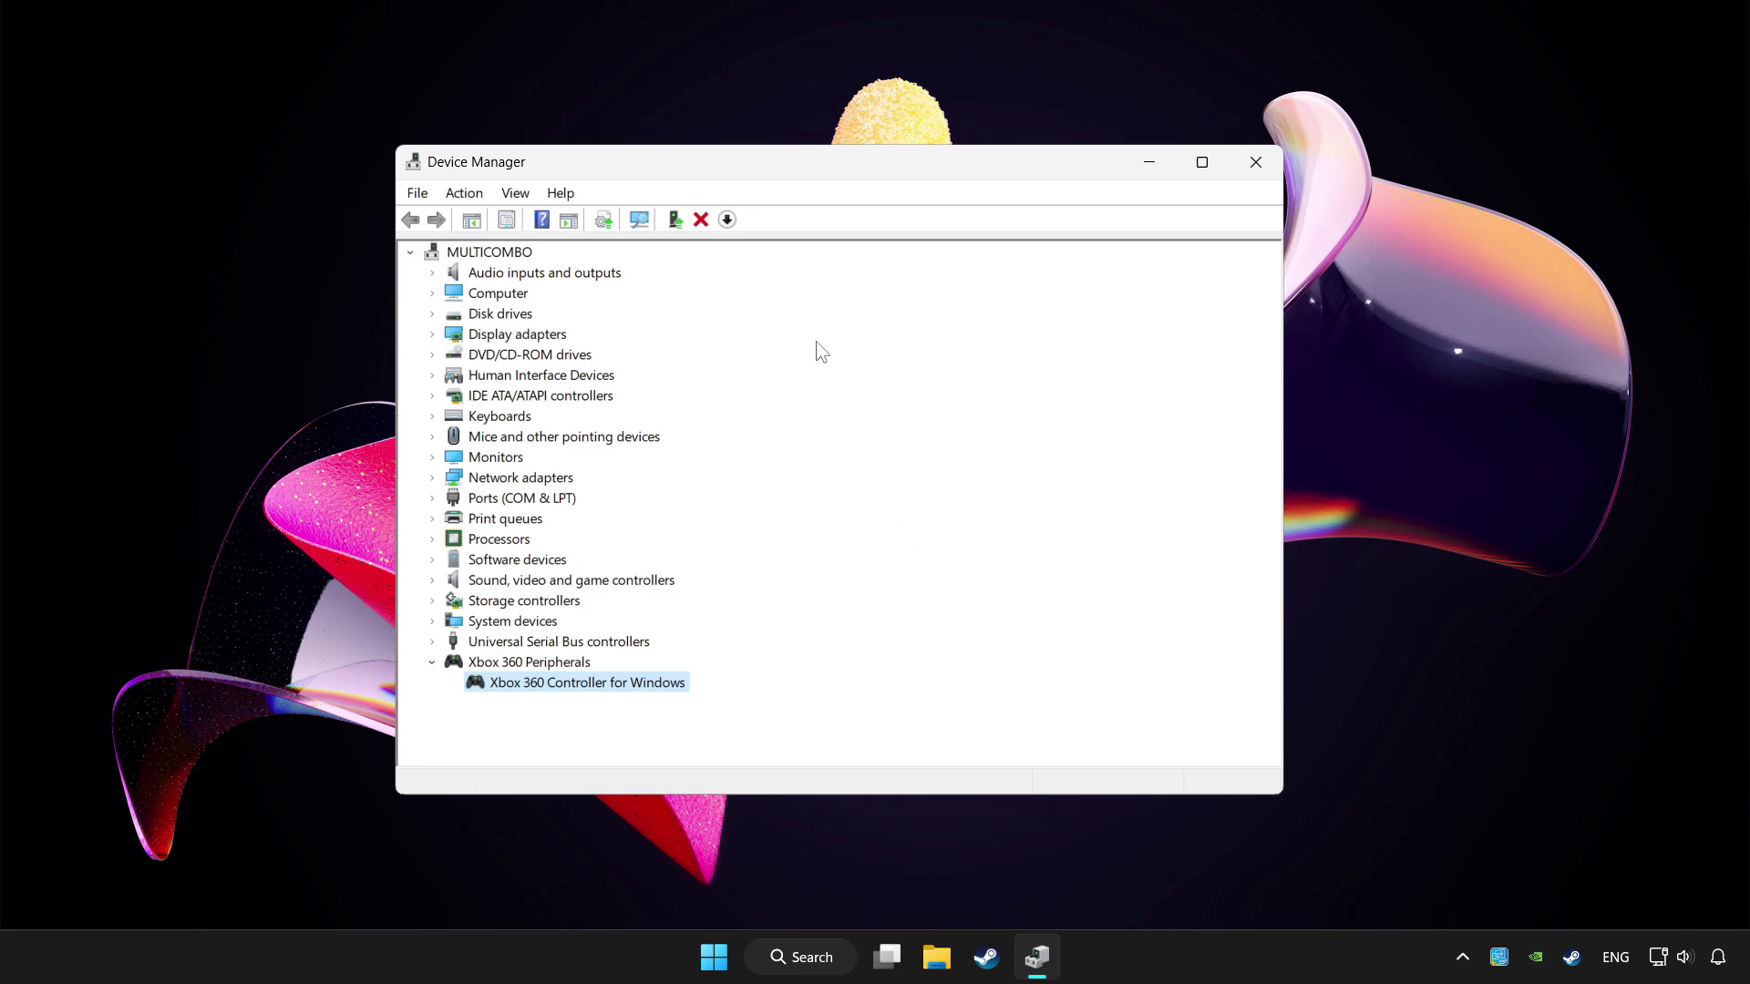
left_click(1256, 168)
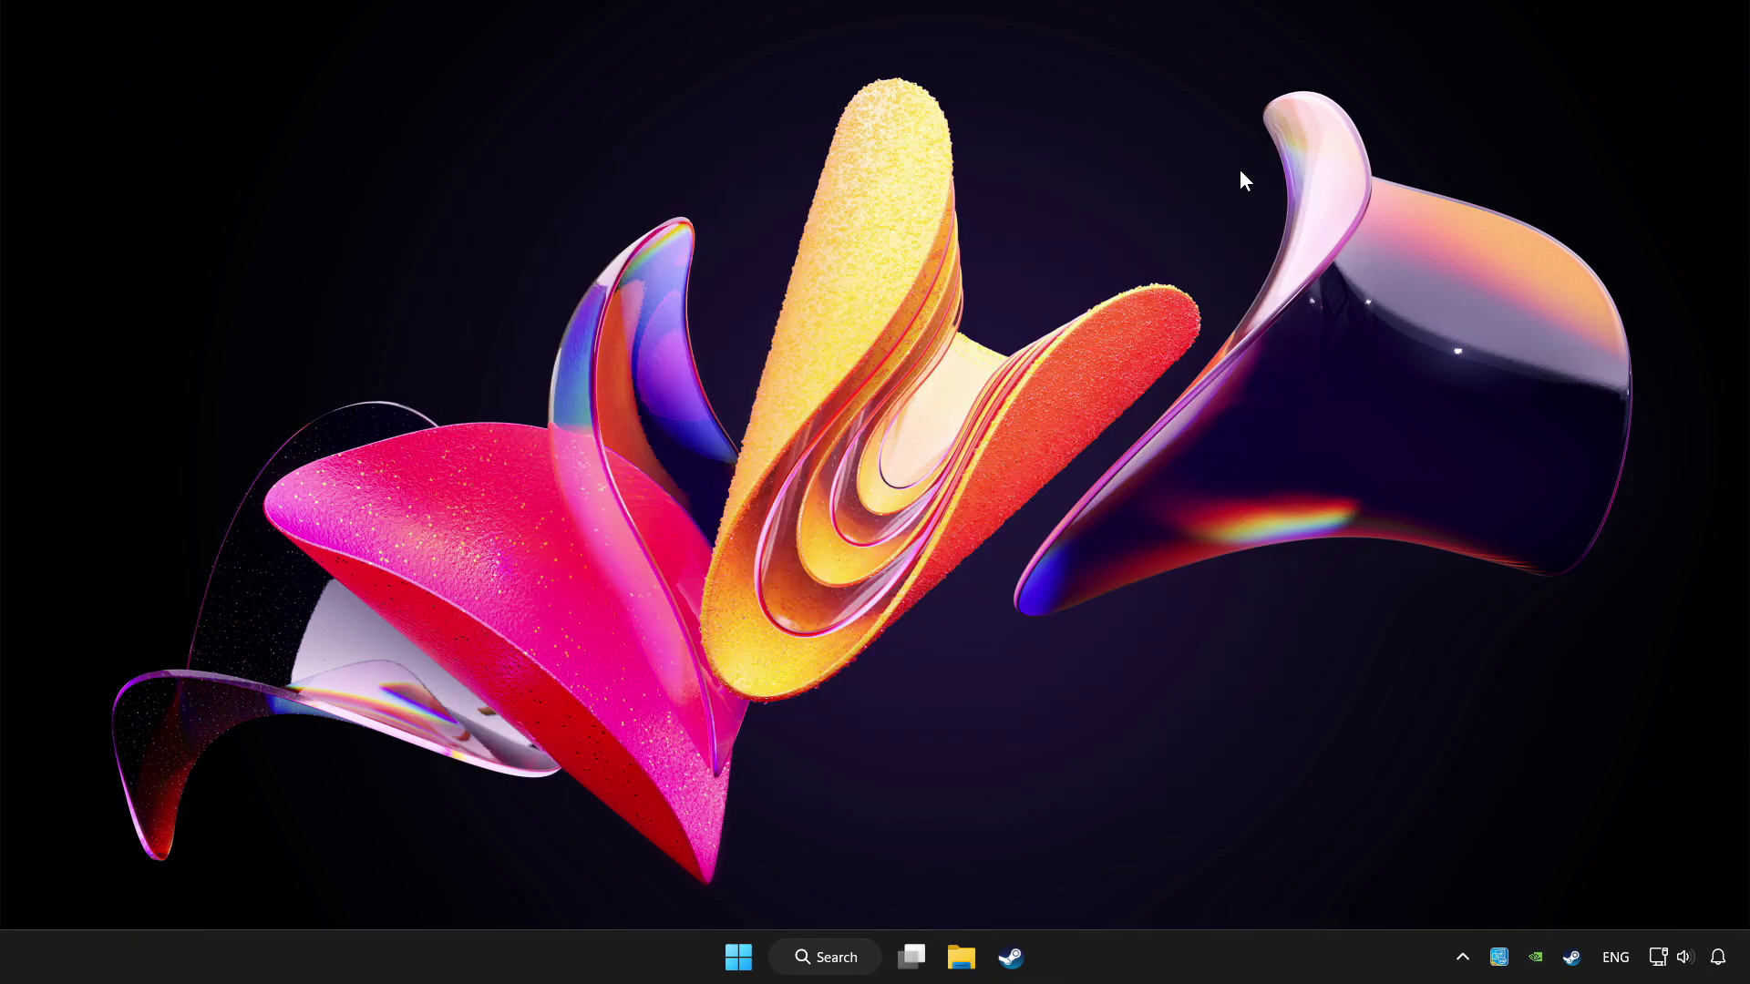
- Search 'controller' to open 'Set up USB game controllers' and centre the Game Controllers dialog
left_click(848, 965)
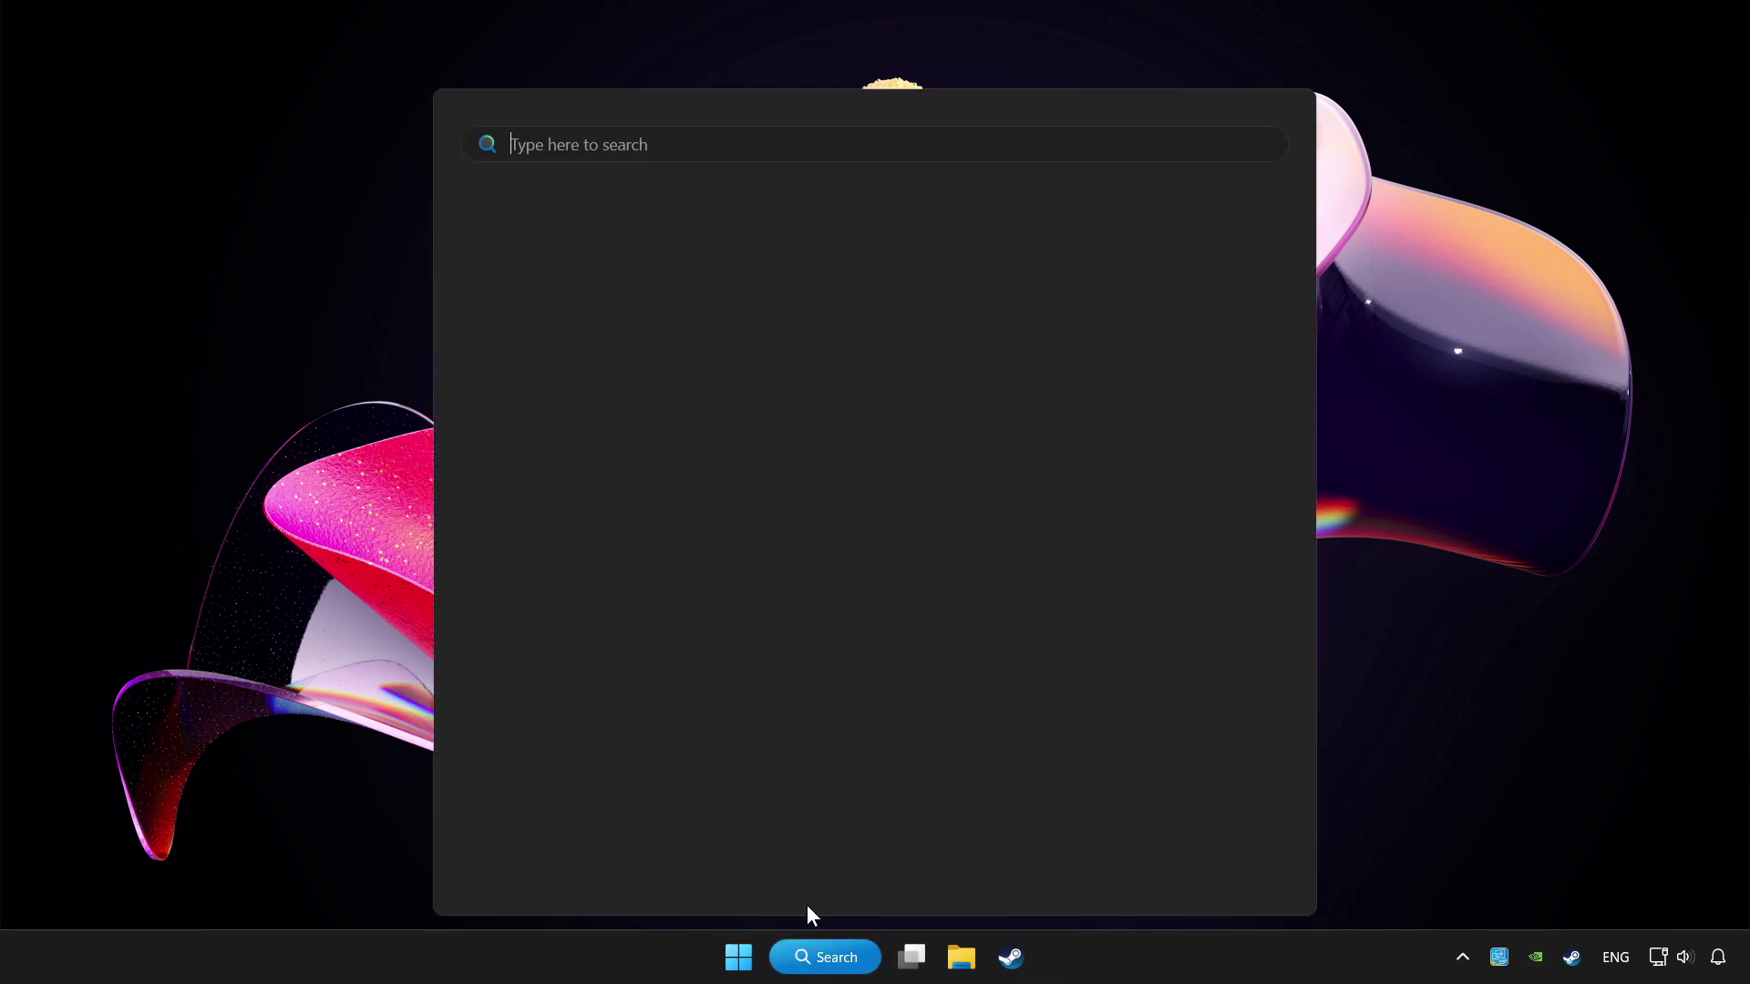
type("controller")
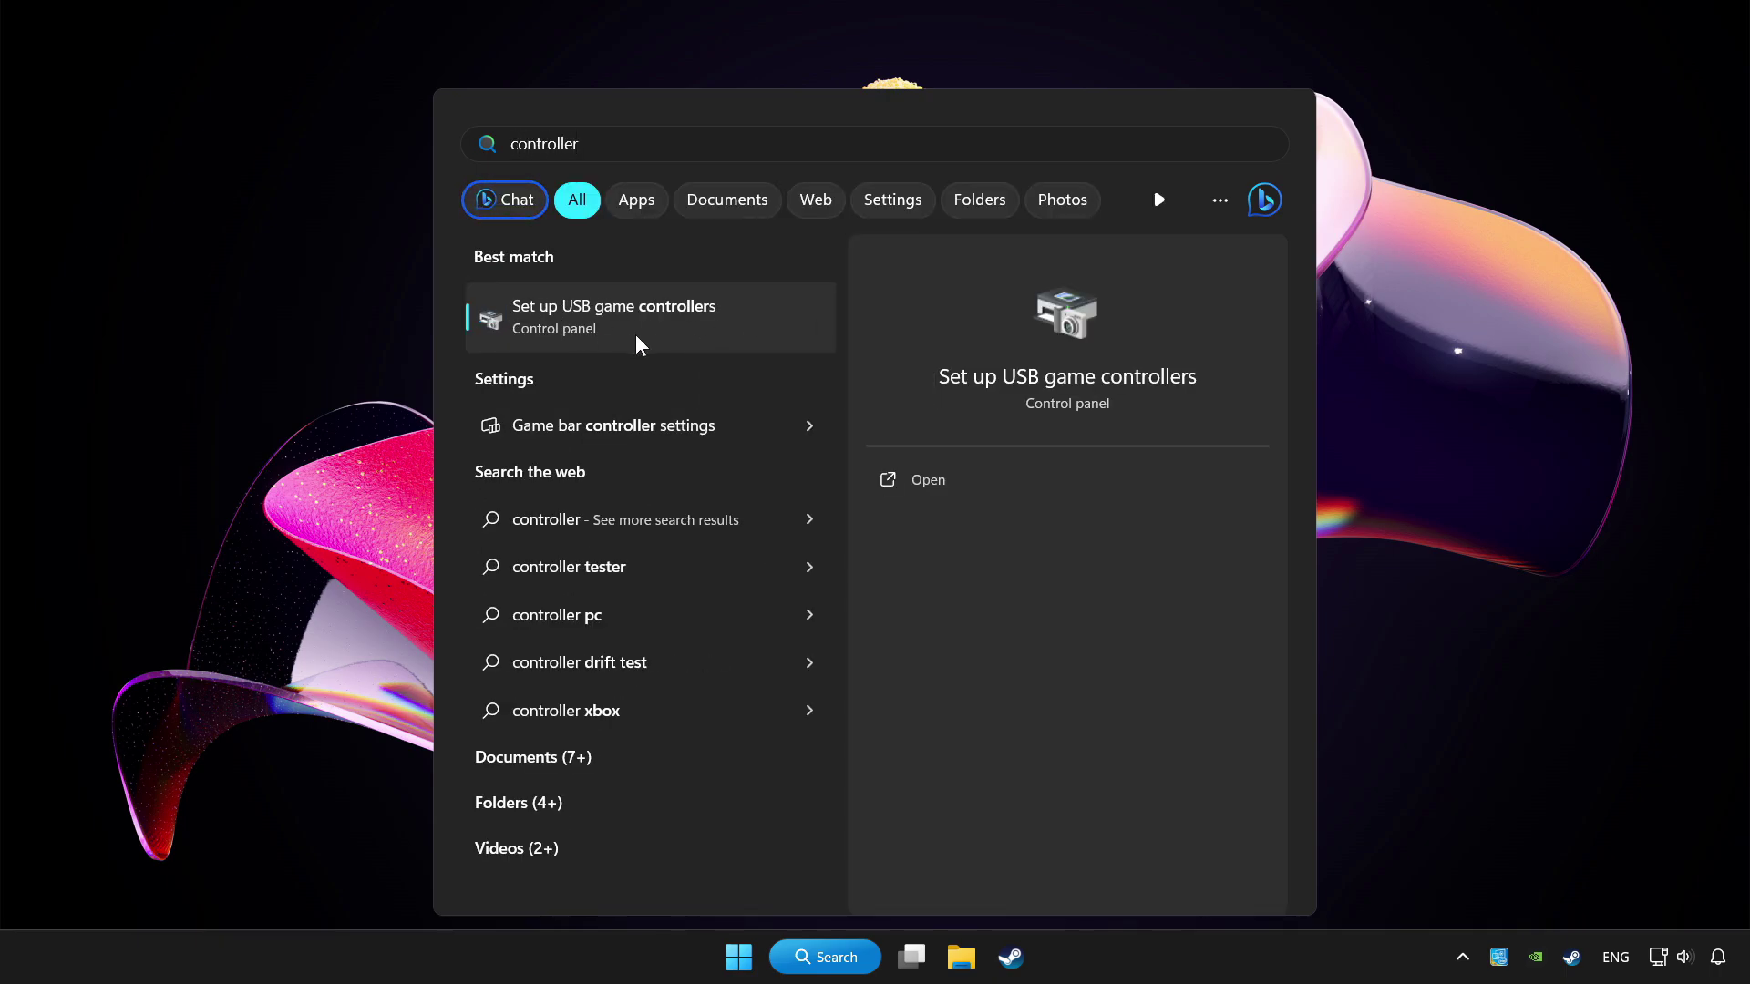
left_click(708, 329)
left_click_drag(340, 69, 925, 288)
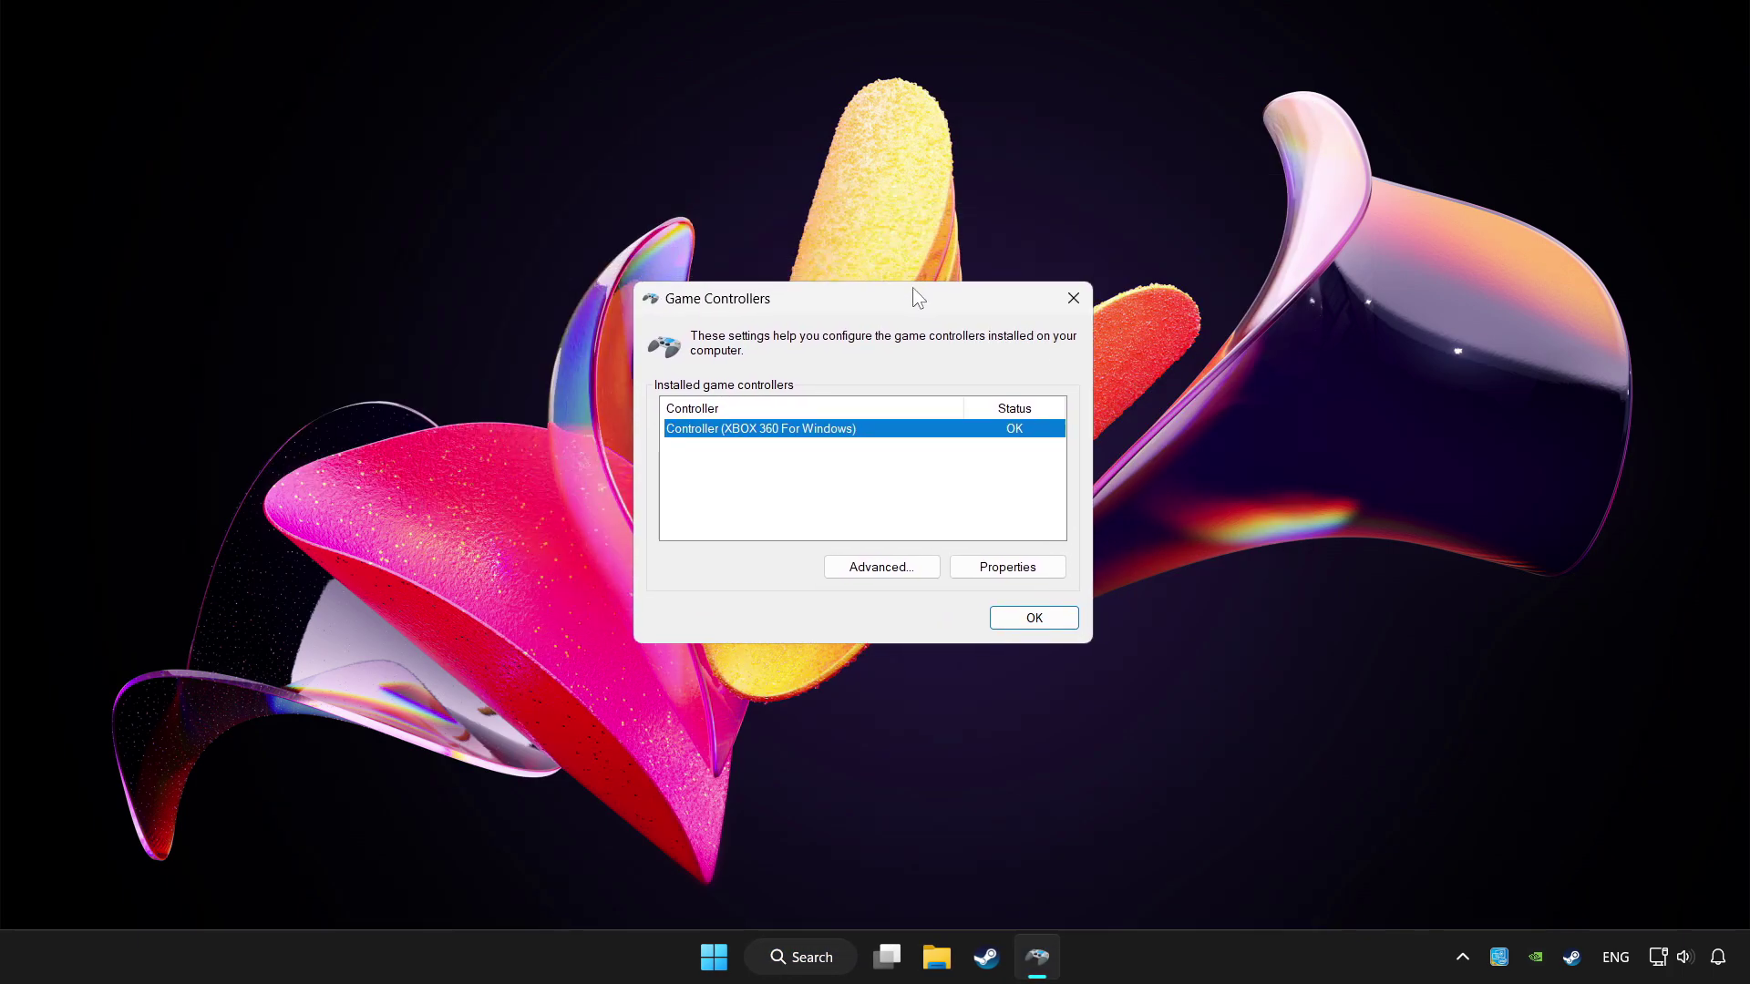
- Open the Xbox 360 controller's Properties and reset its calibration to default on the Settings page
left_click(1003, 568)
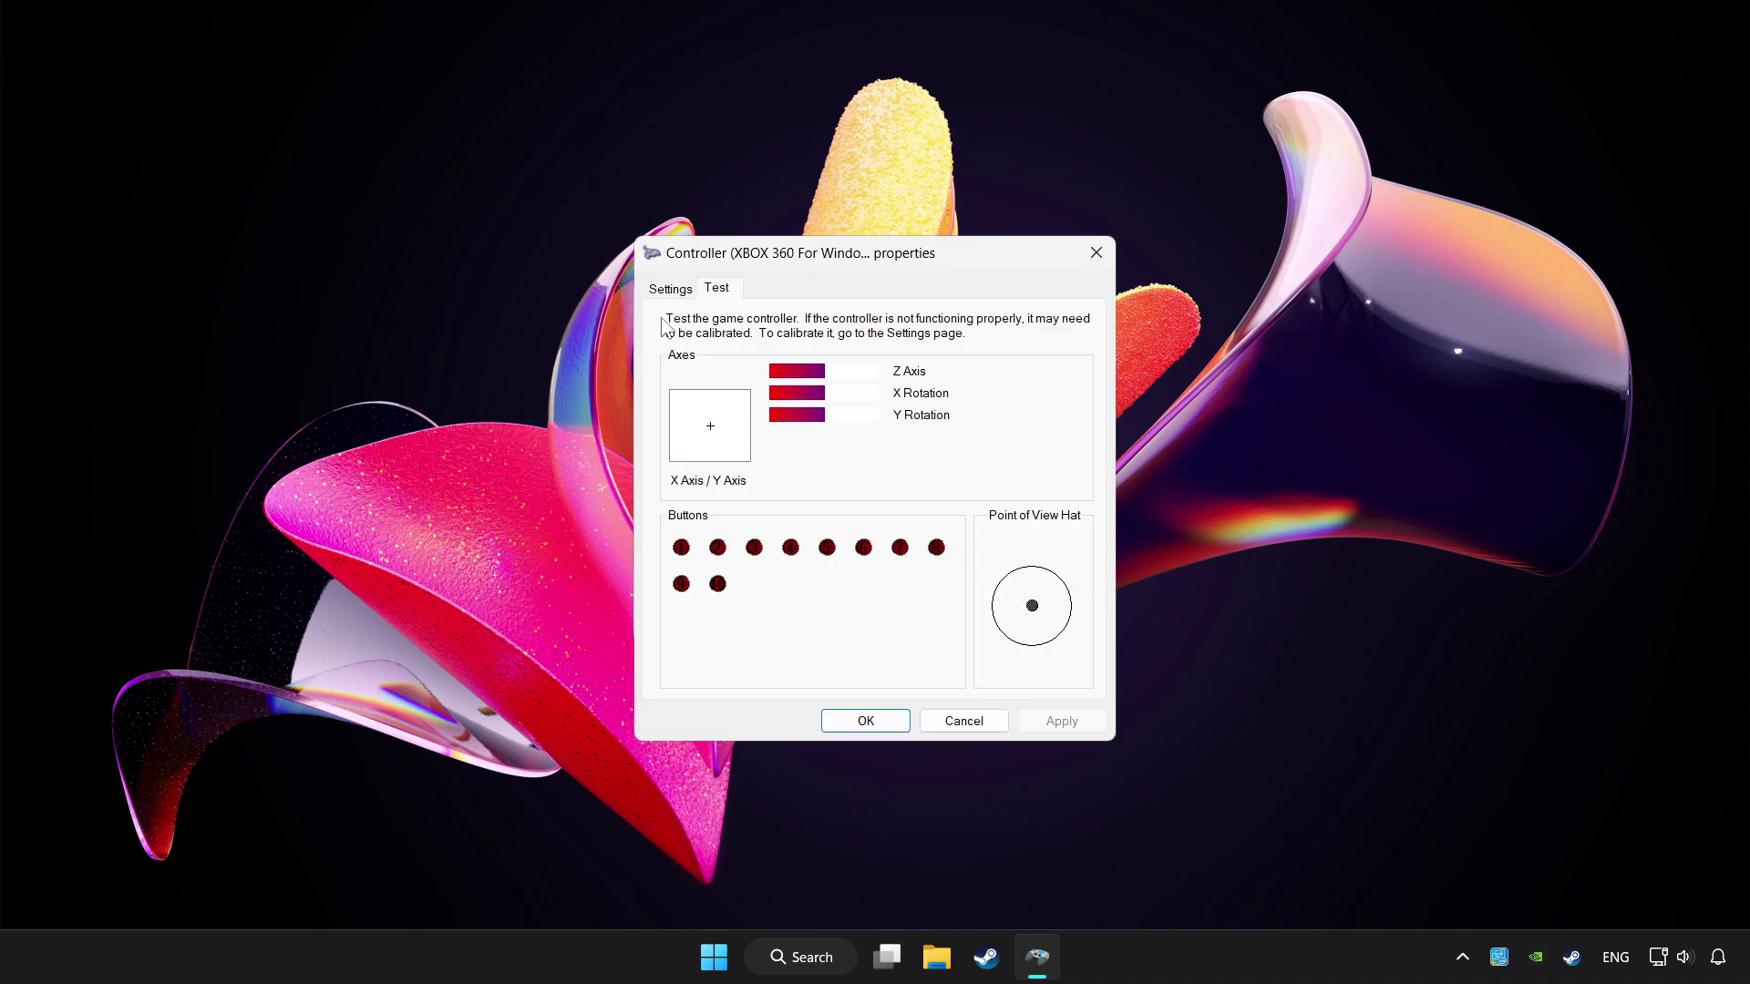
left_click(670, 289)
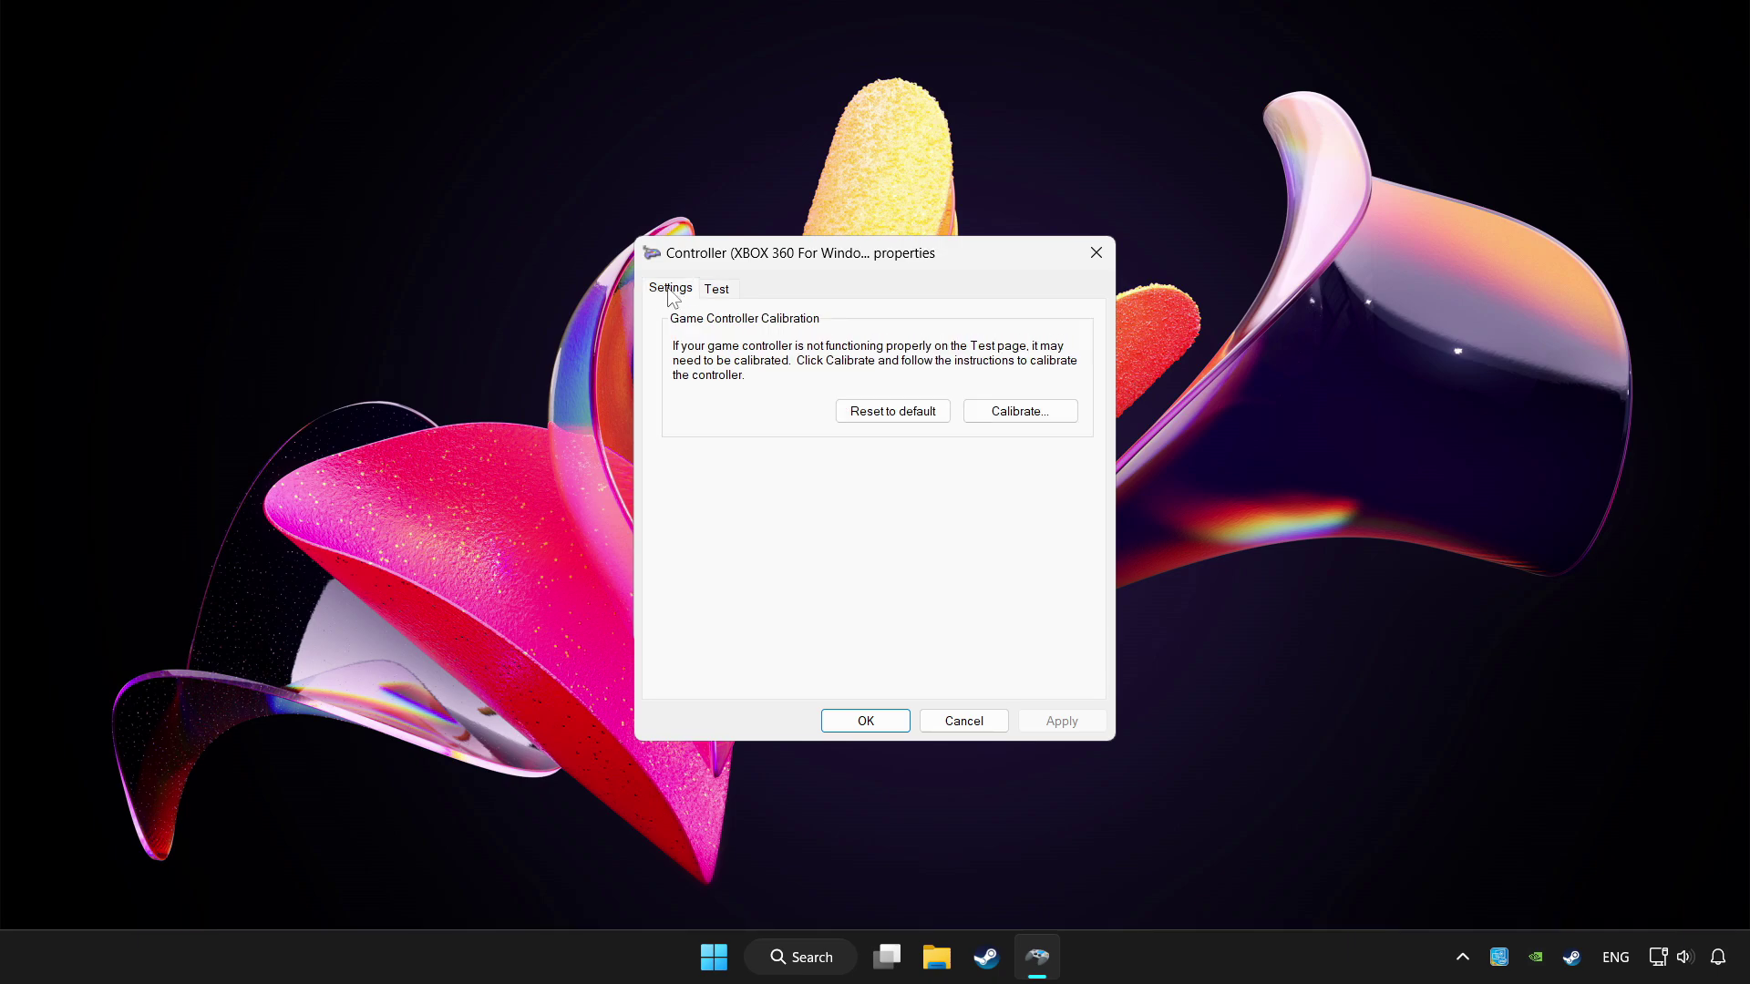
left_click(890, 415)
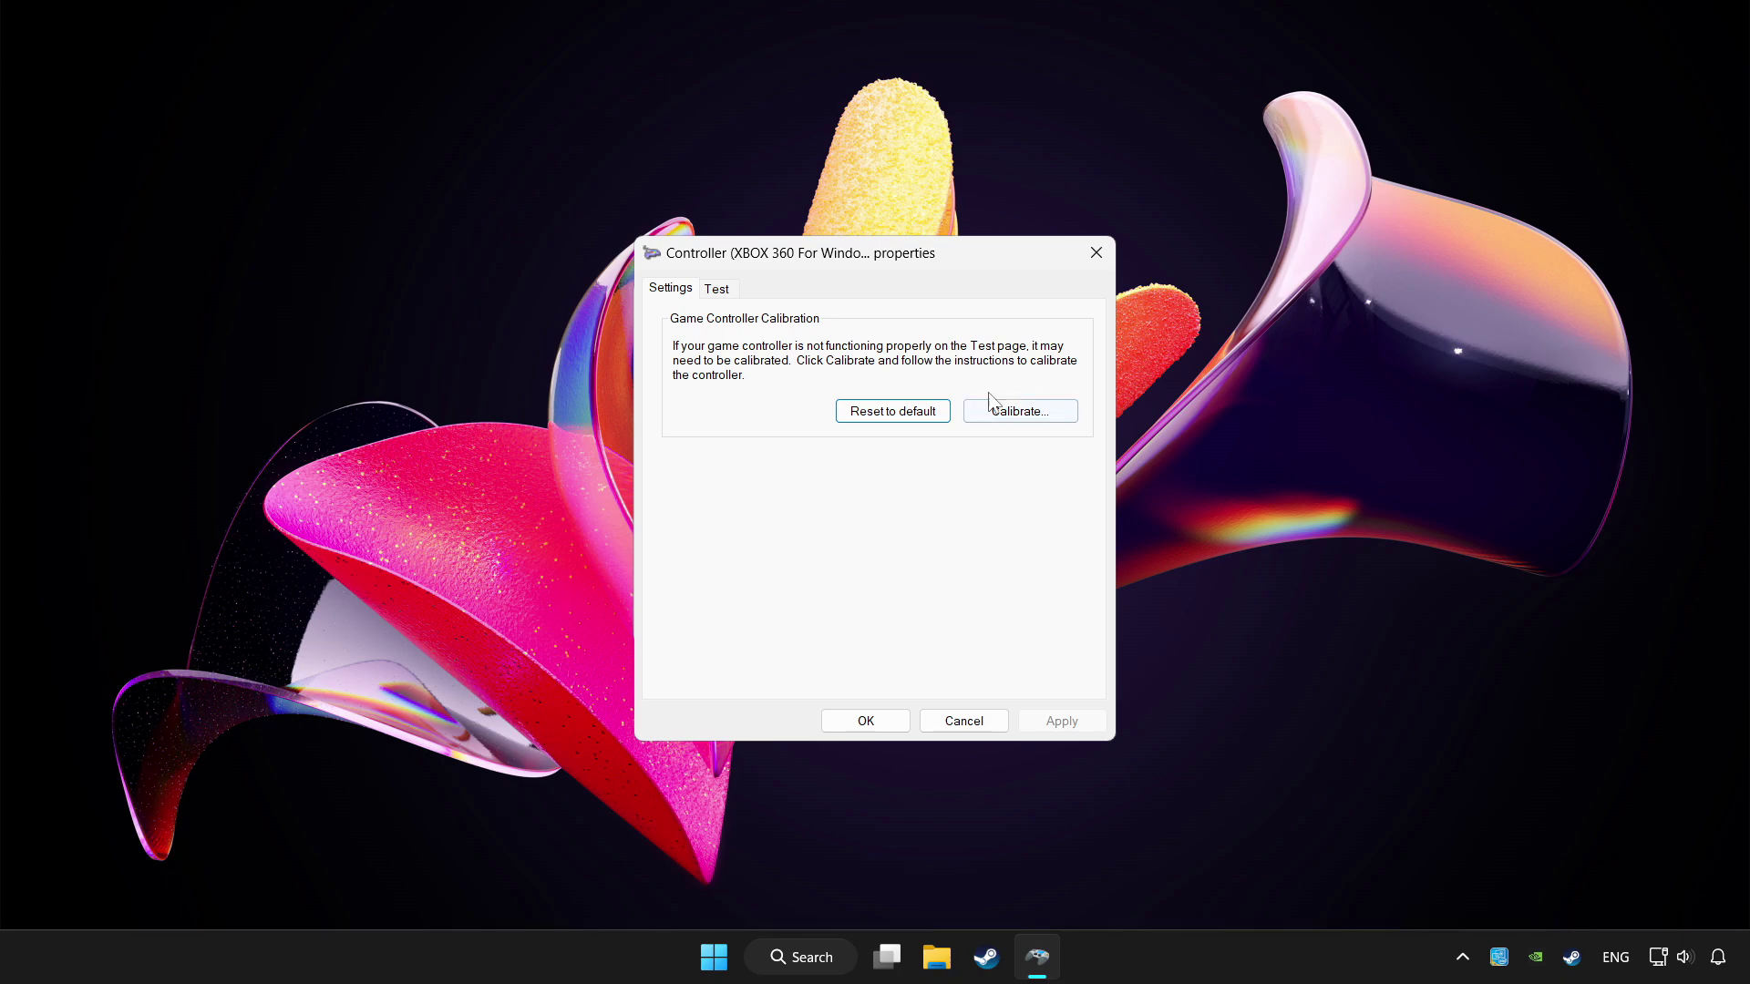
- Run the calibration wizard through every axis, including Y Rotation, to completion
left_click(1025, 415)
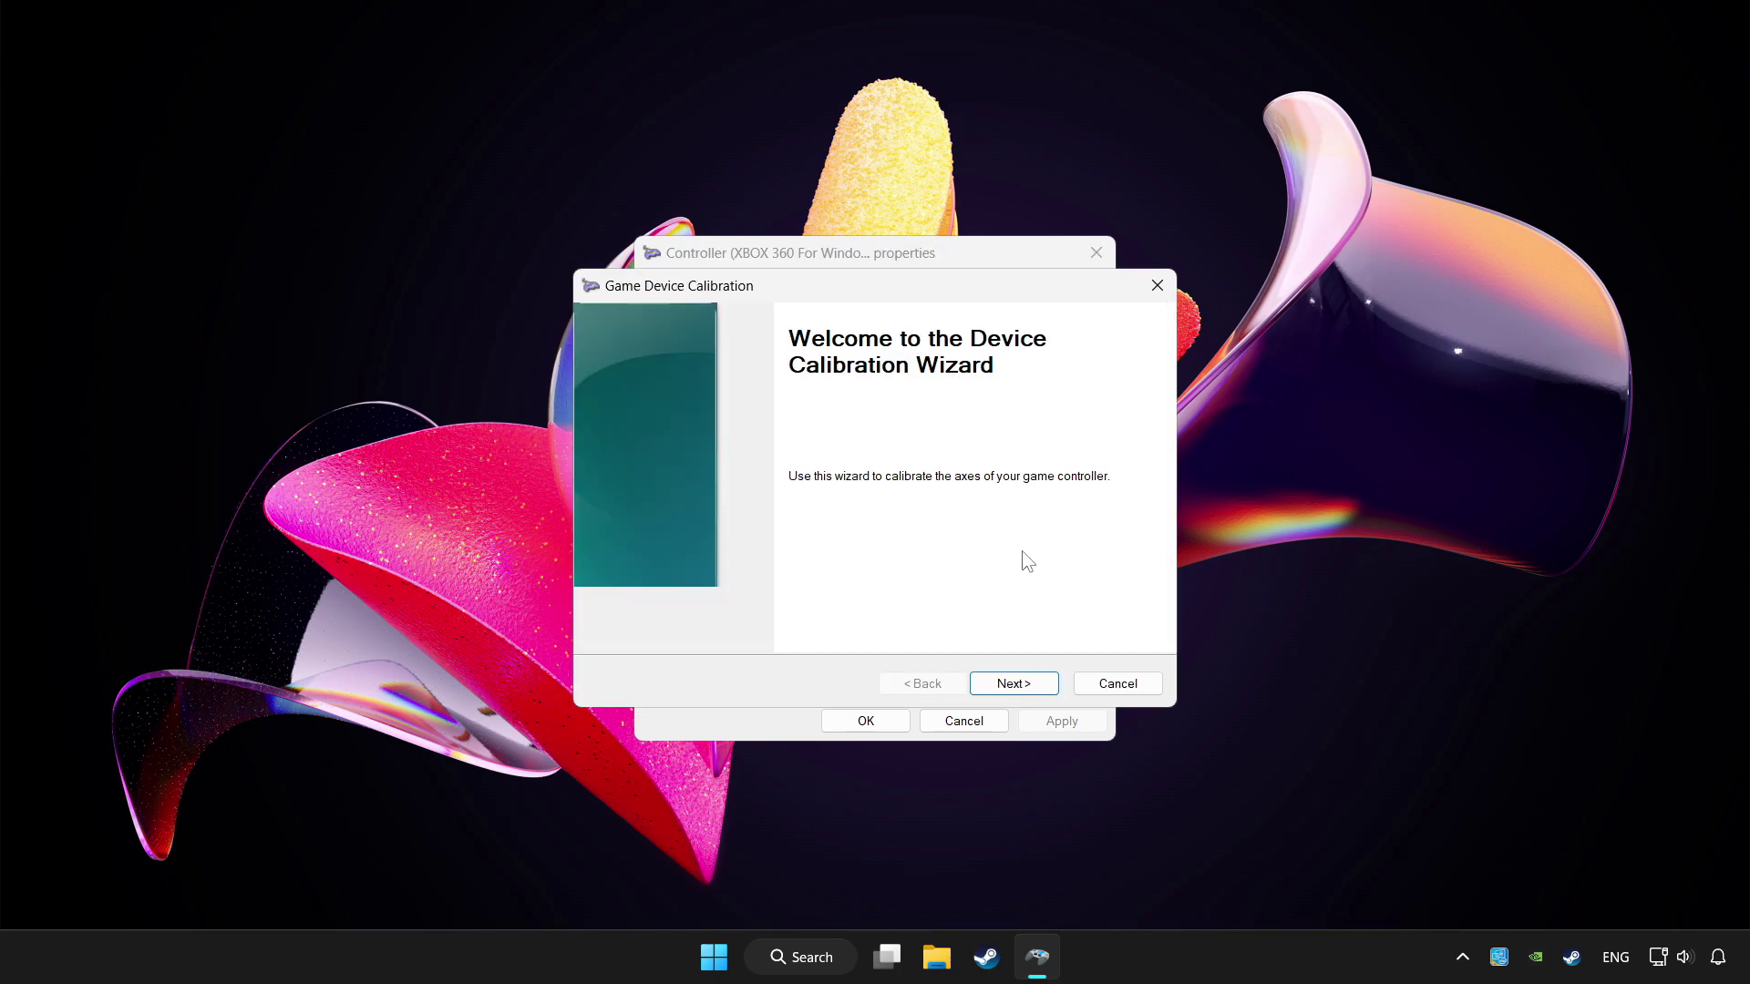
left_click(1039, 687)
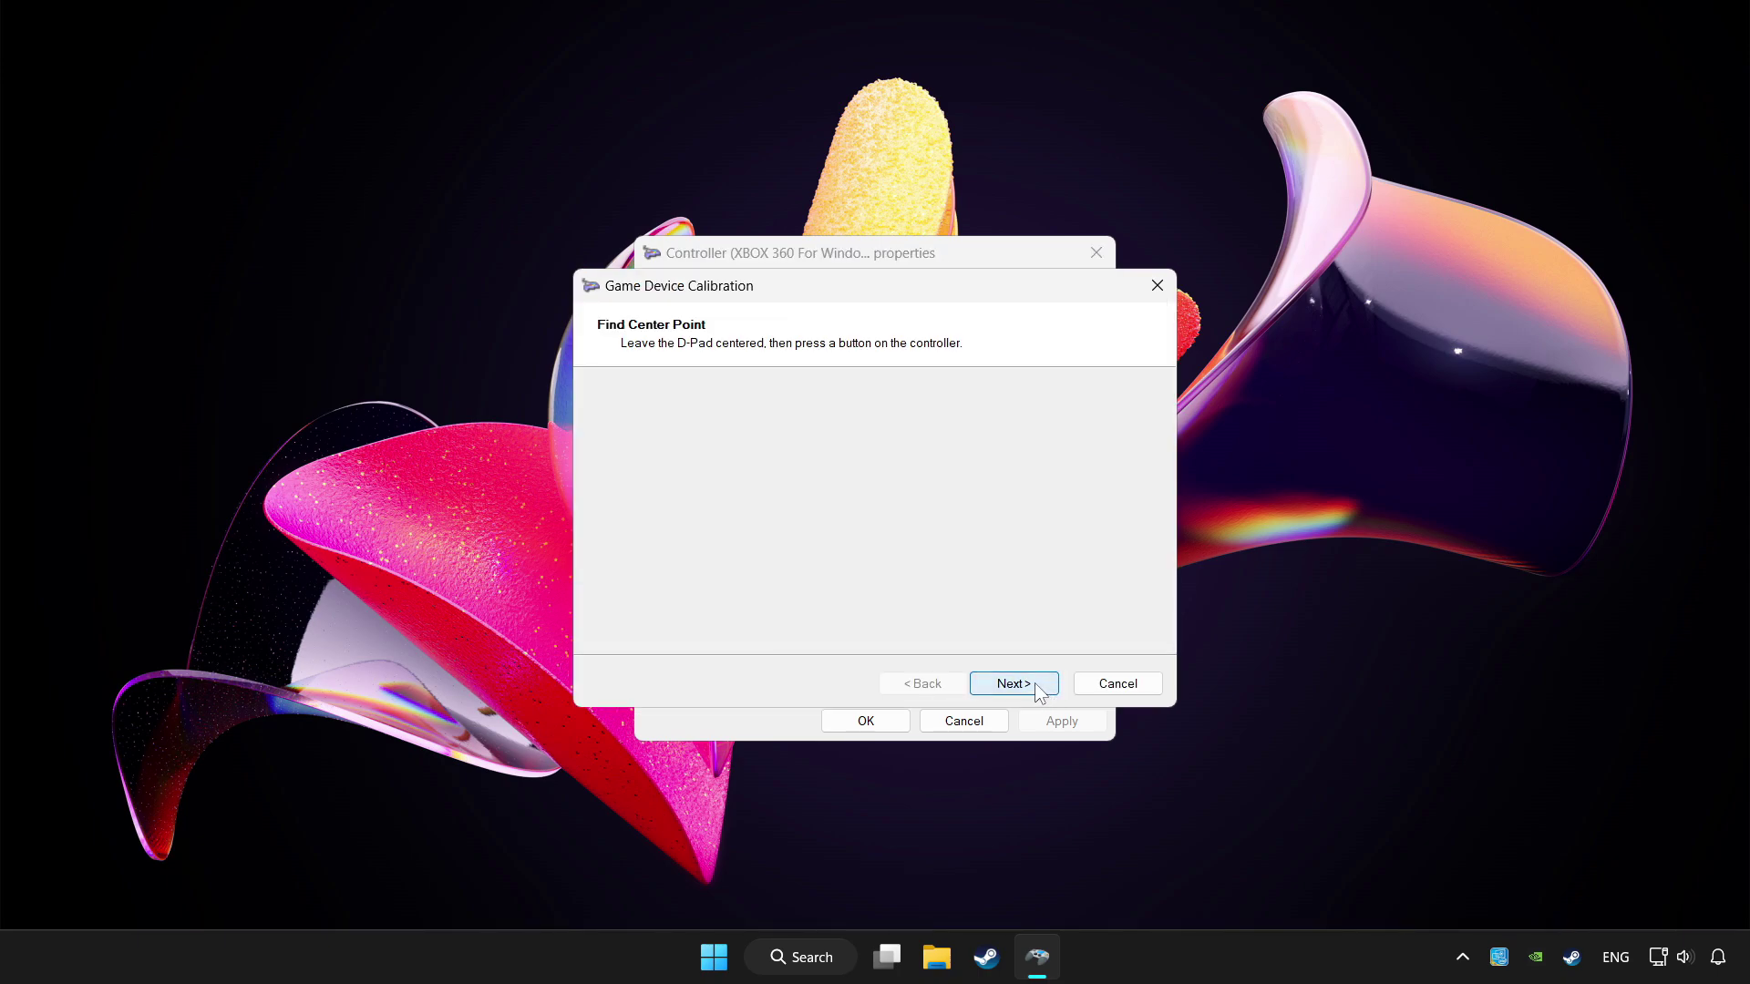
left_click(1040, 690)
left_click(1040, 691)
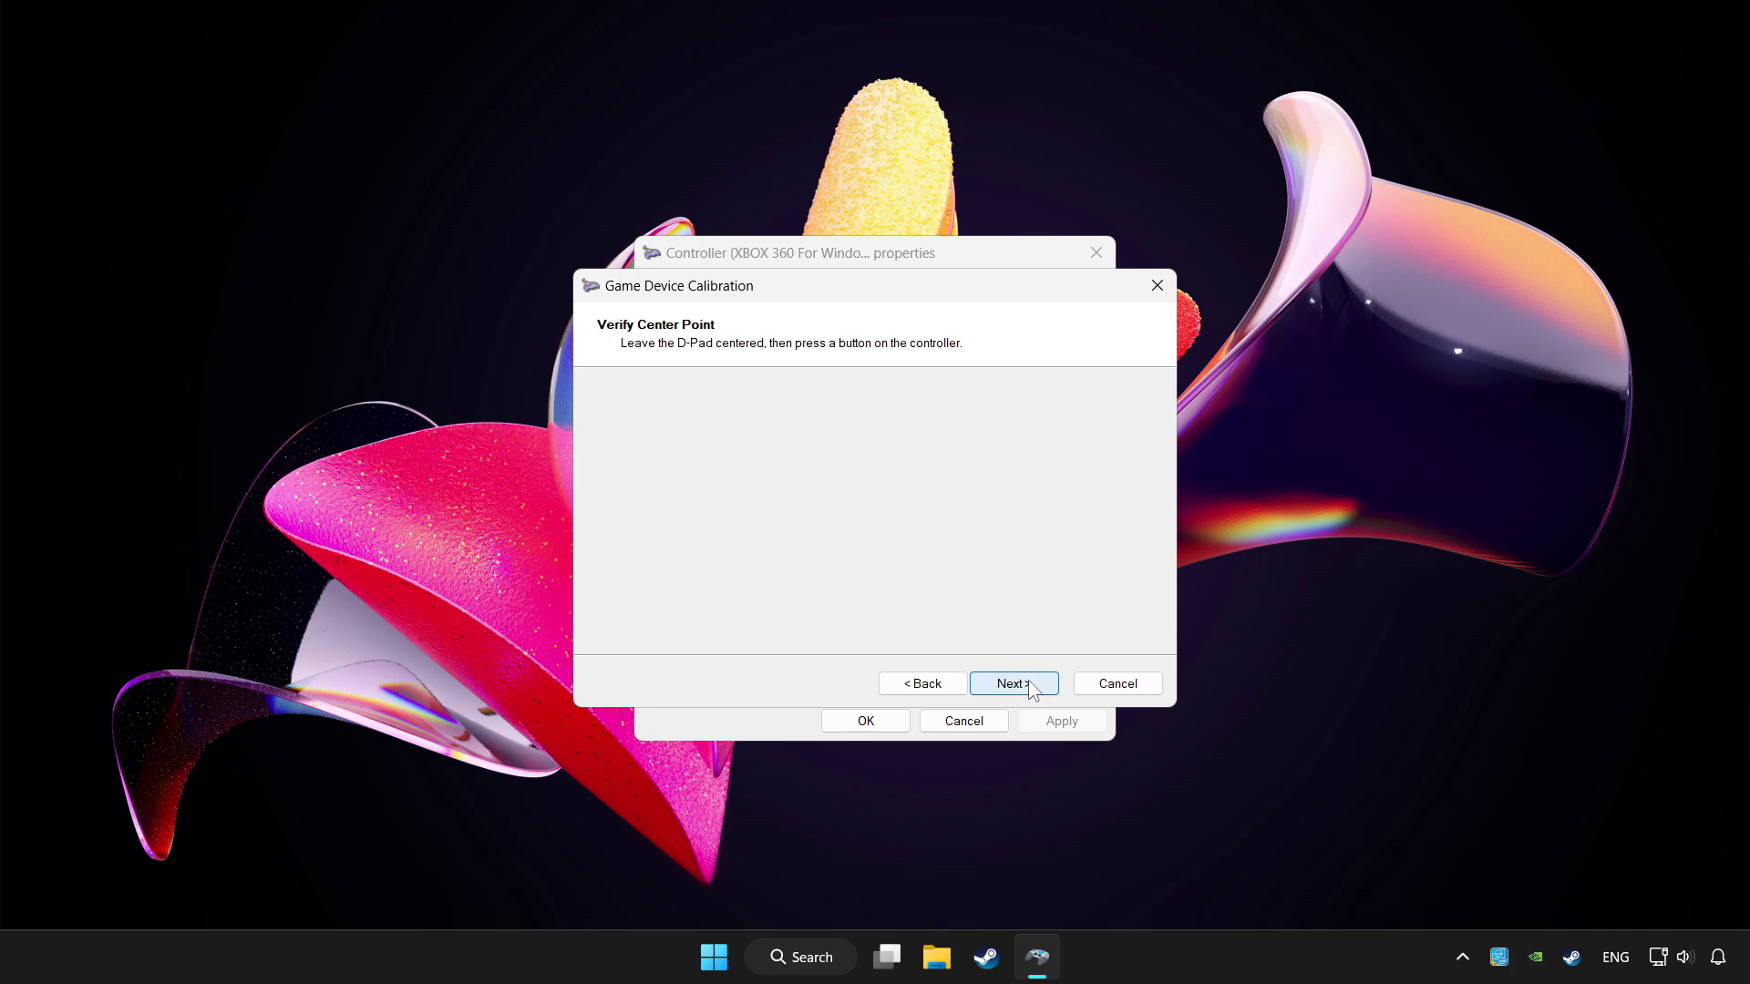
left_click(1034, 690)
left_click(1033, 689)
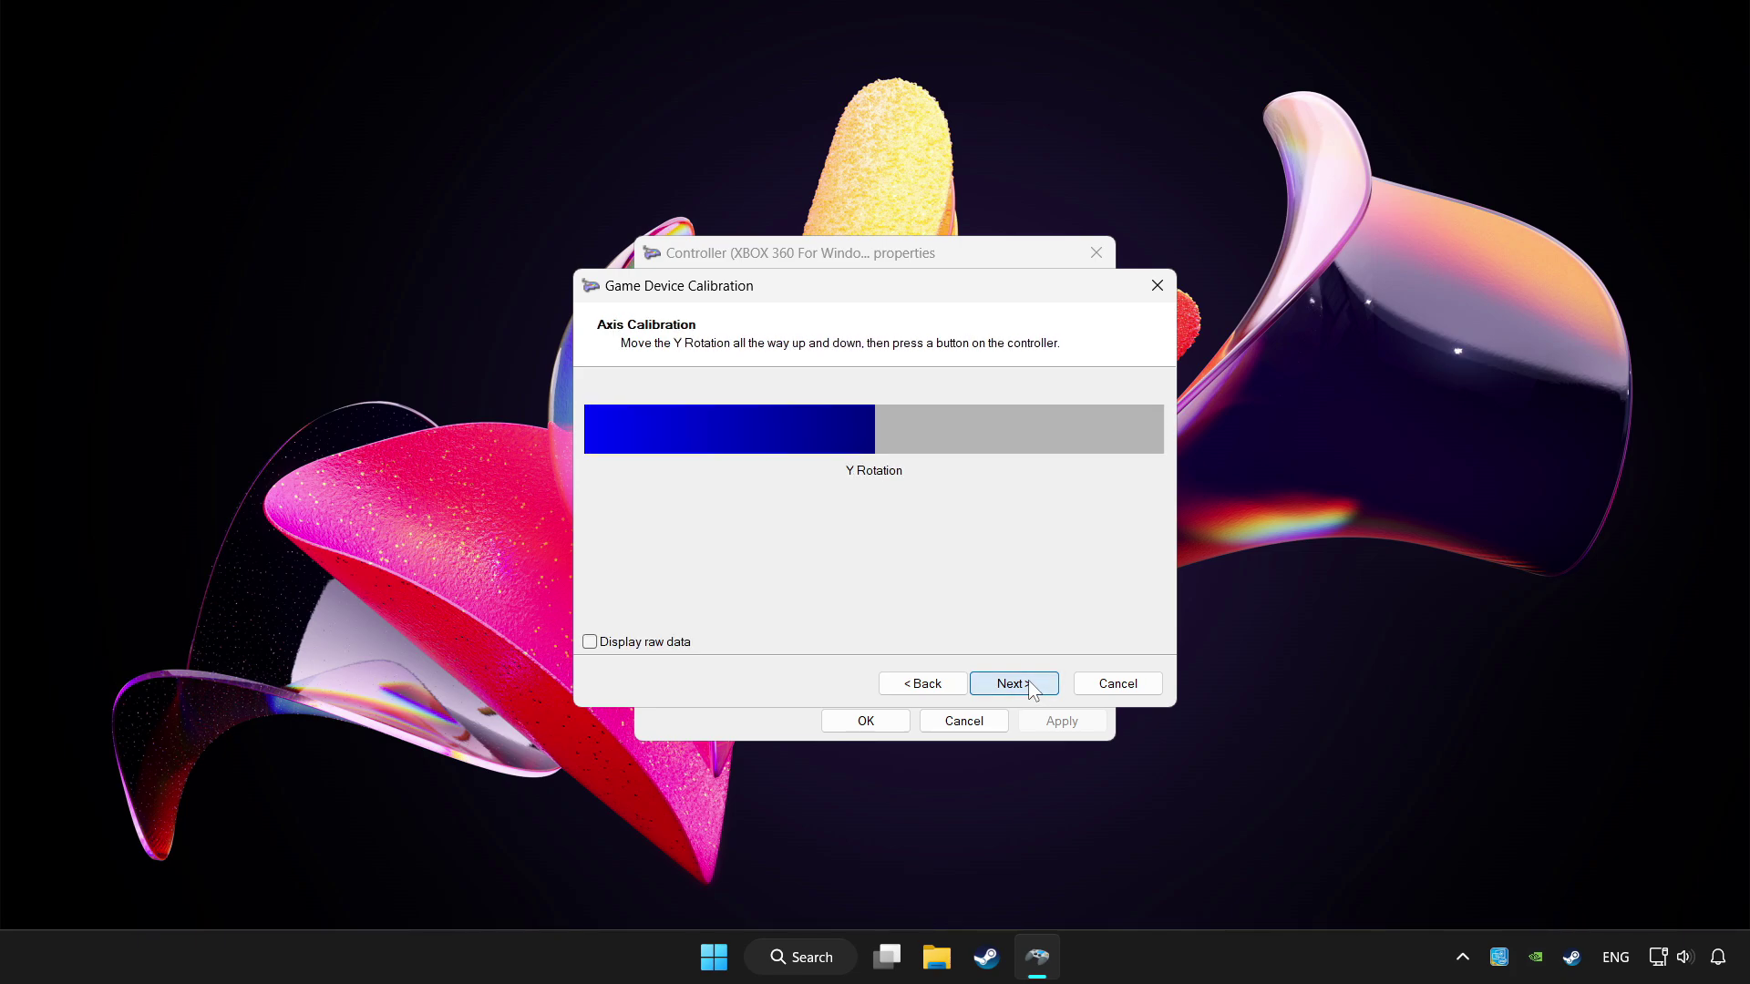
left_click(1033, 690)
left_click(1033, 690)
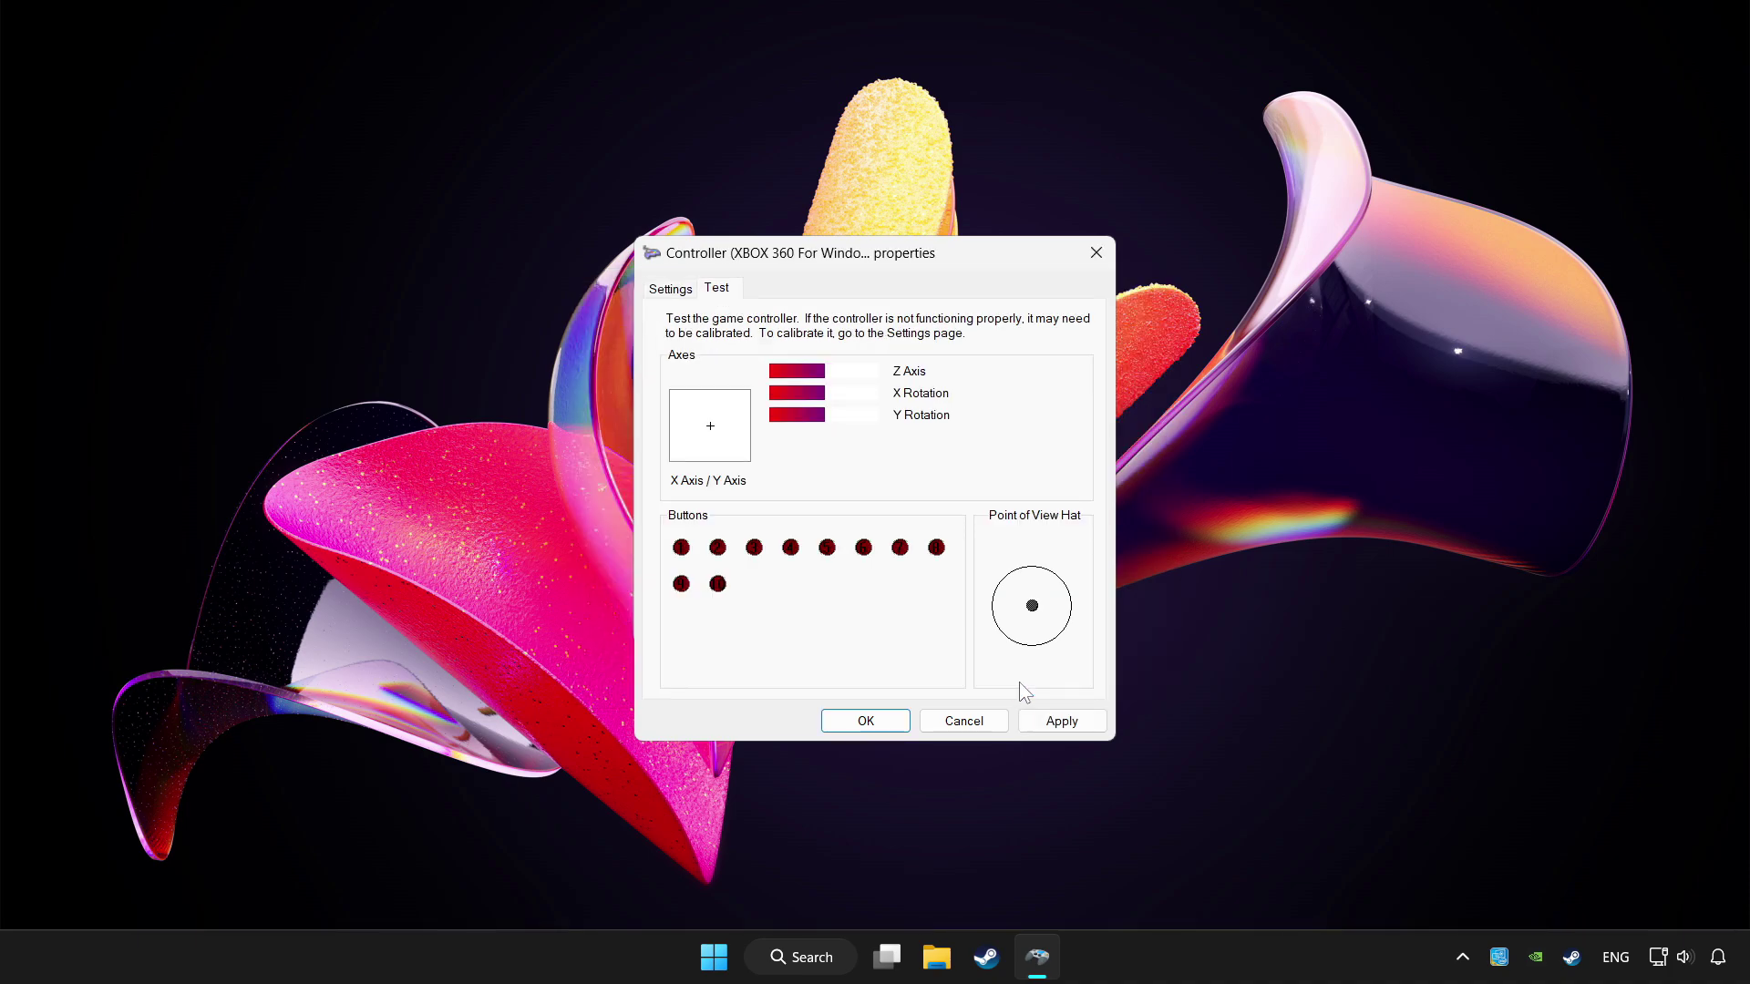
- Apply the new calibration and close the controller properties and Game Controllers
left_click(1062, 721)
left_click(855, 723)
left_click(1032, 624)
left_click(1034, 620)
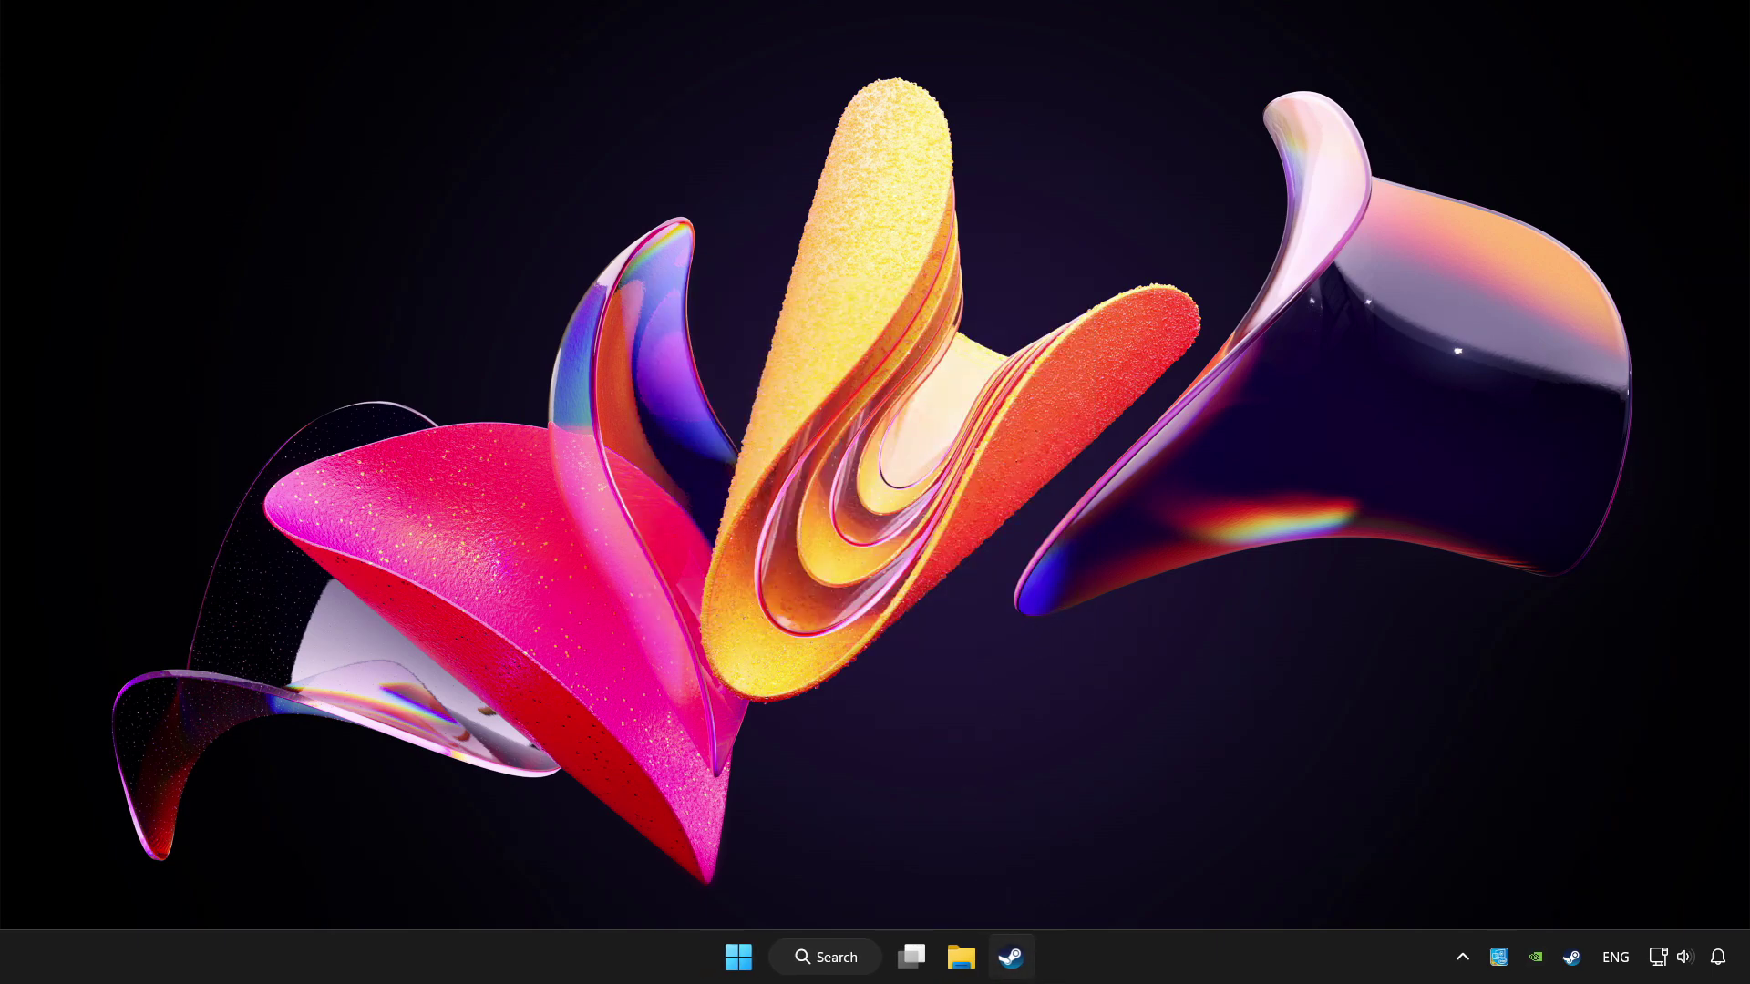
- Open Steam and go to the Library page for YOUR PROBLEMATIC GAME
left_click(1012, 959)
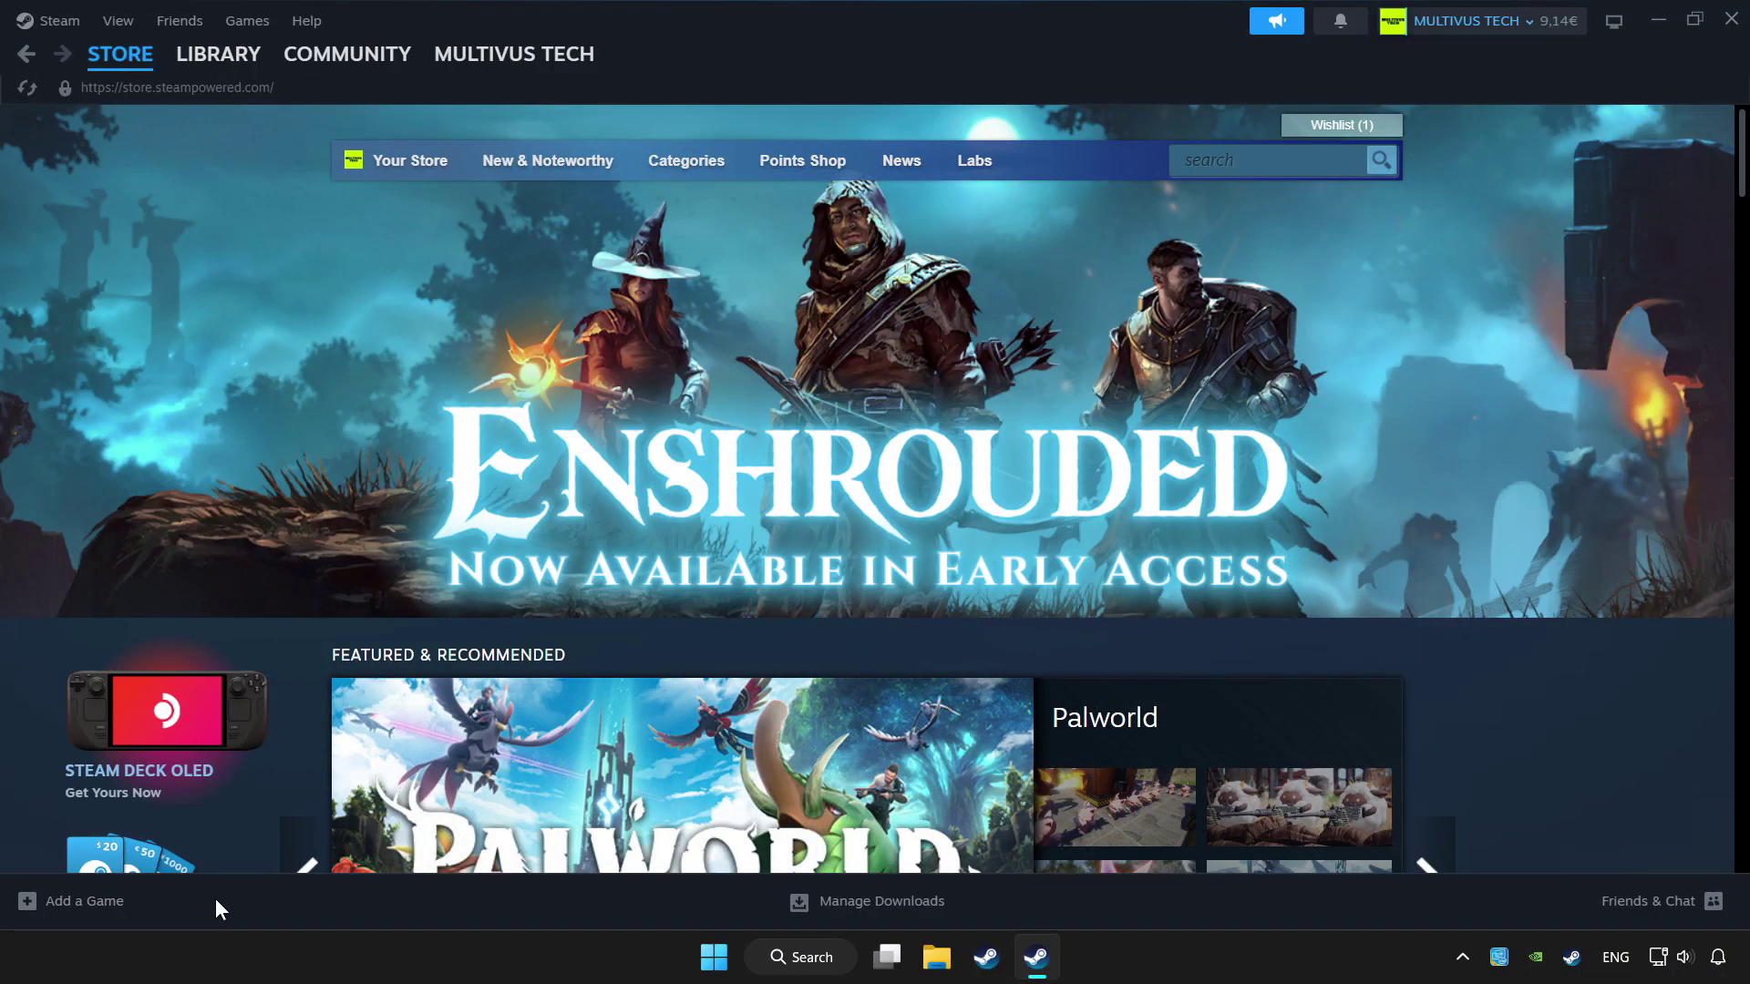
left_click(92, 904)
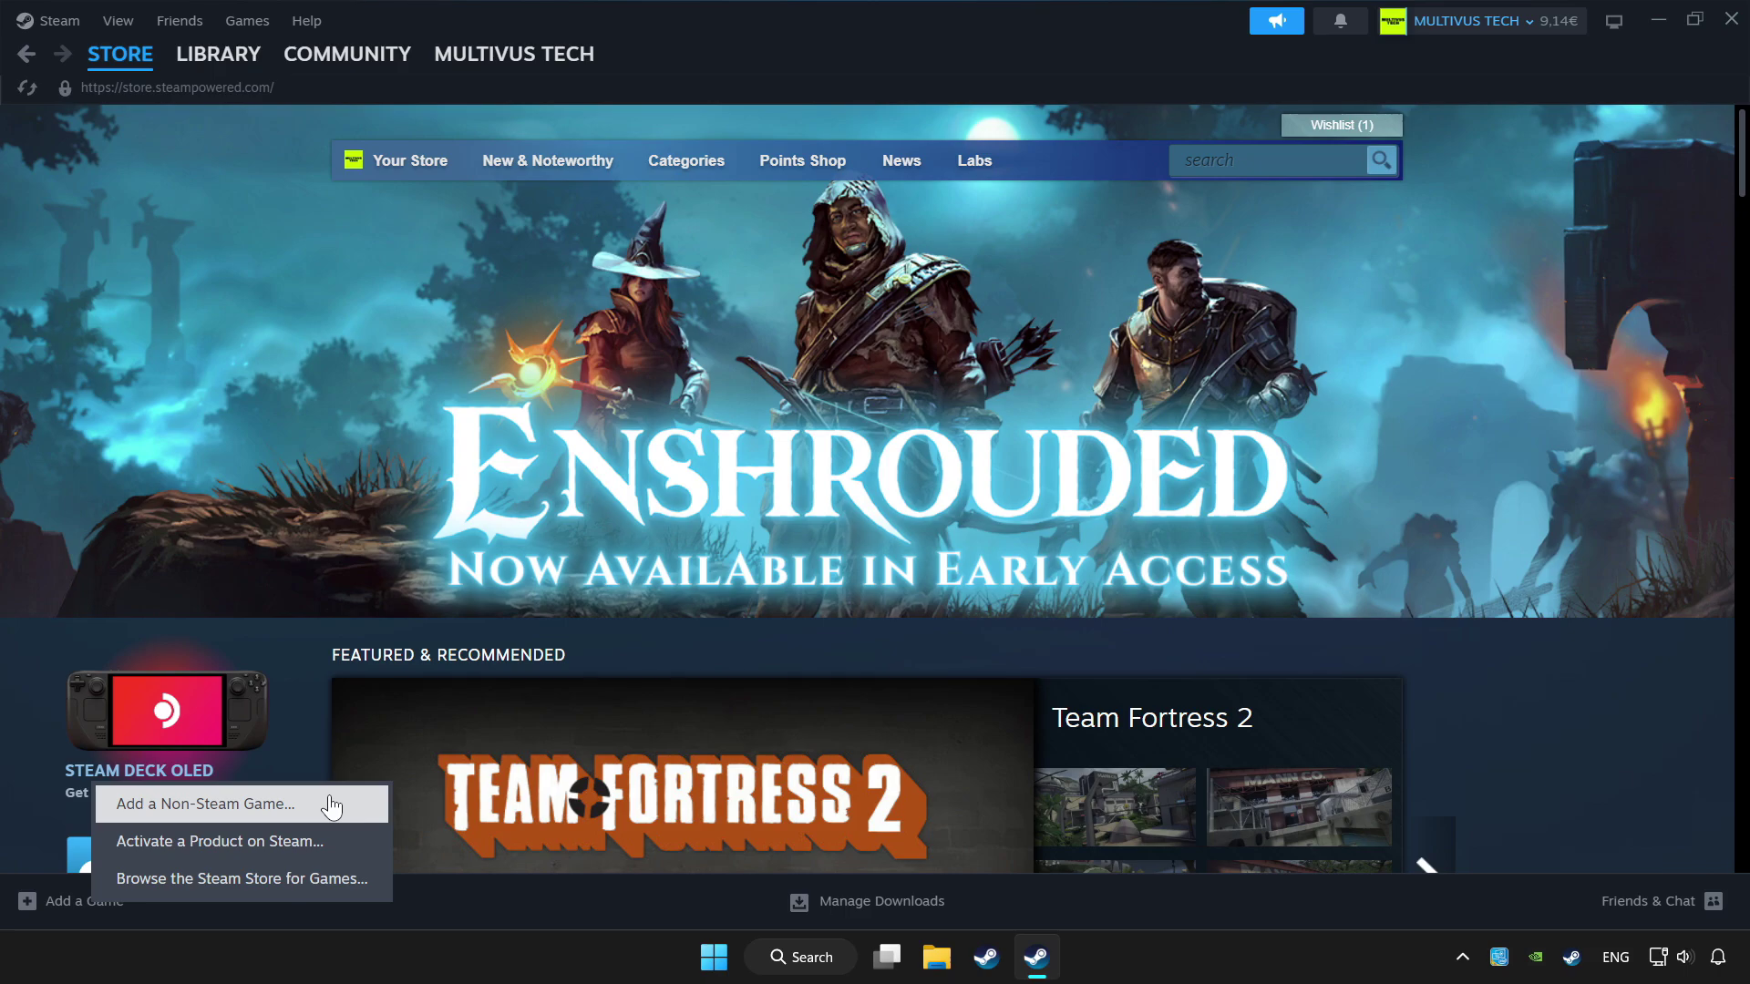
left_click(705, 28)
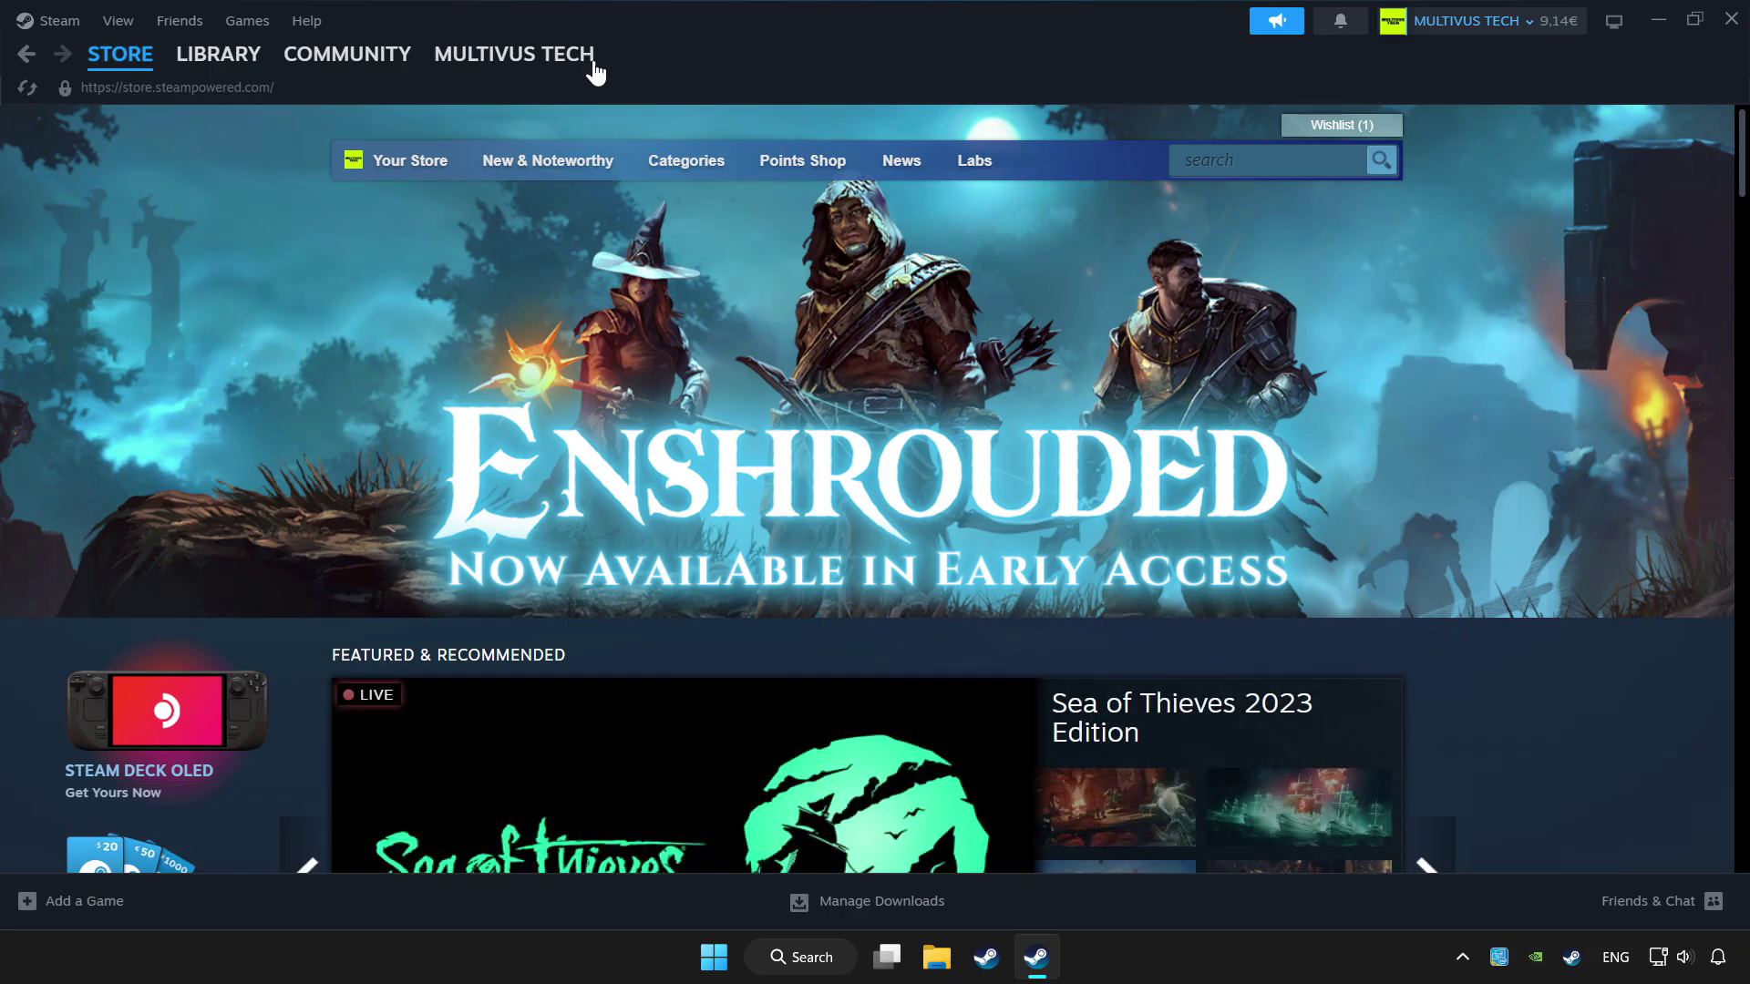
left_click(215, 64)
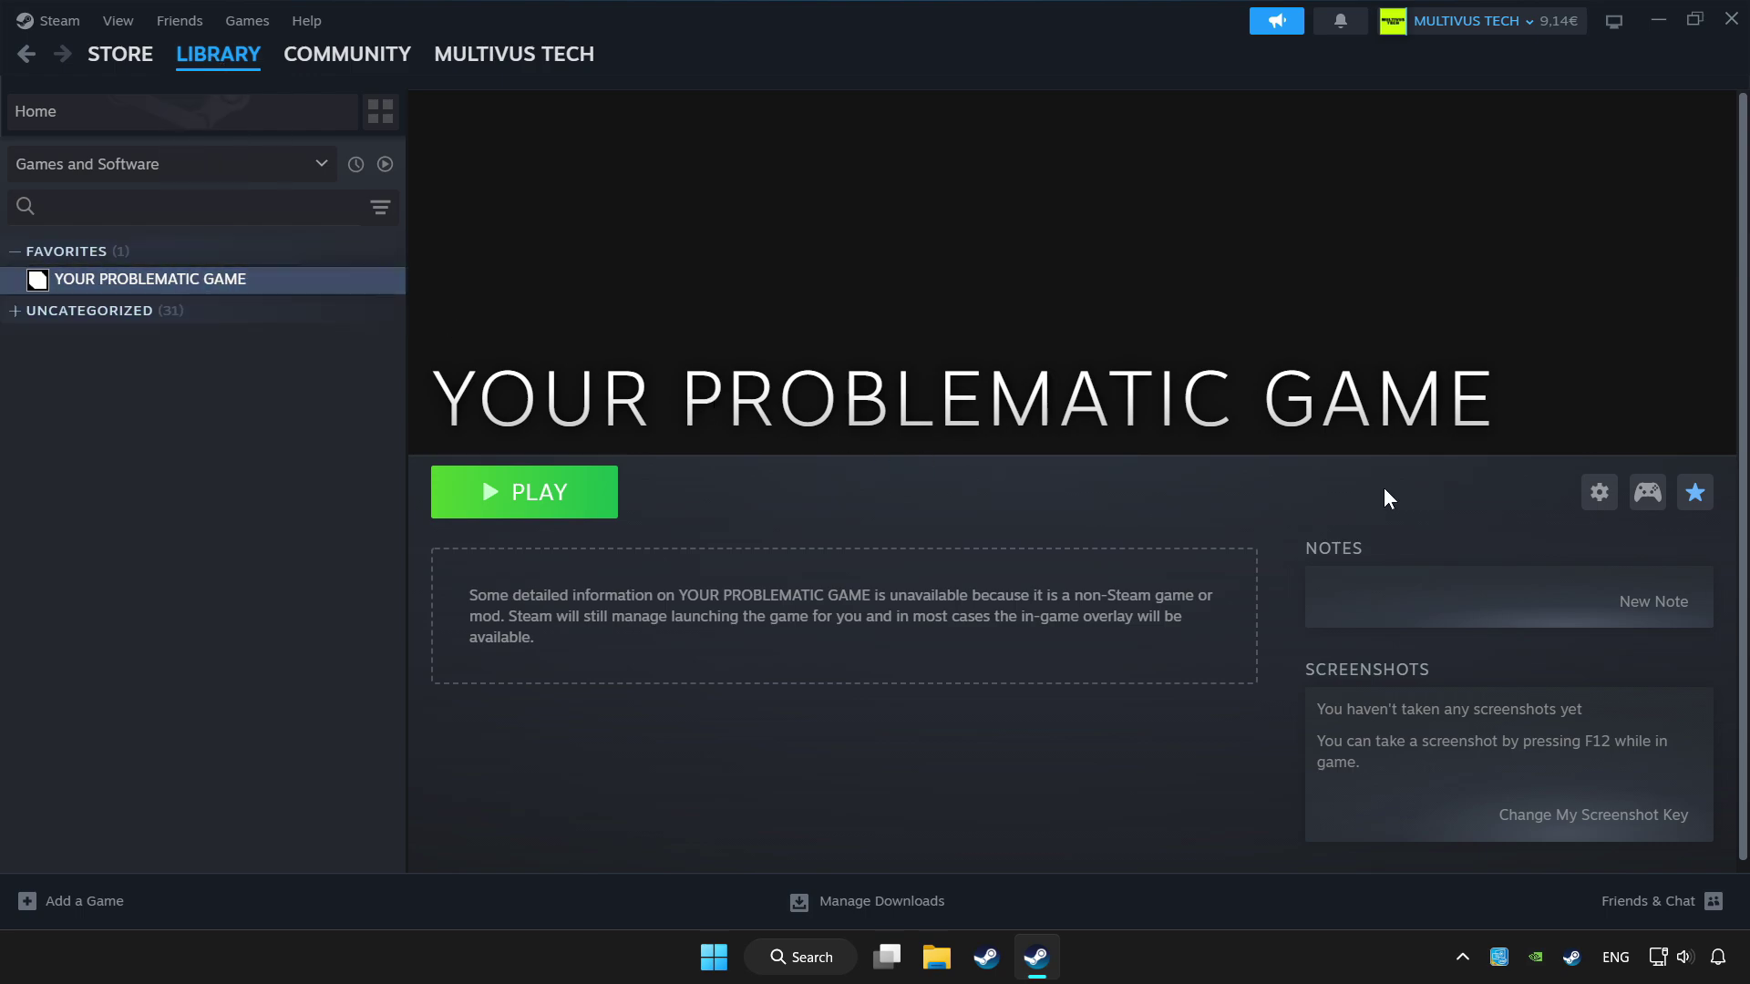
- Enable Steam Input for YOUR PROBLEMATIC GAME, apply the Gamepad template layout, and close Controller Settings
left_click(1649, 504)
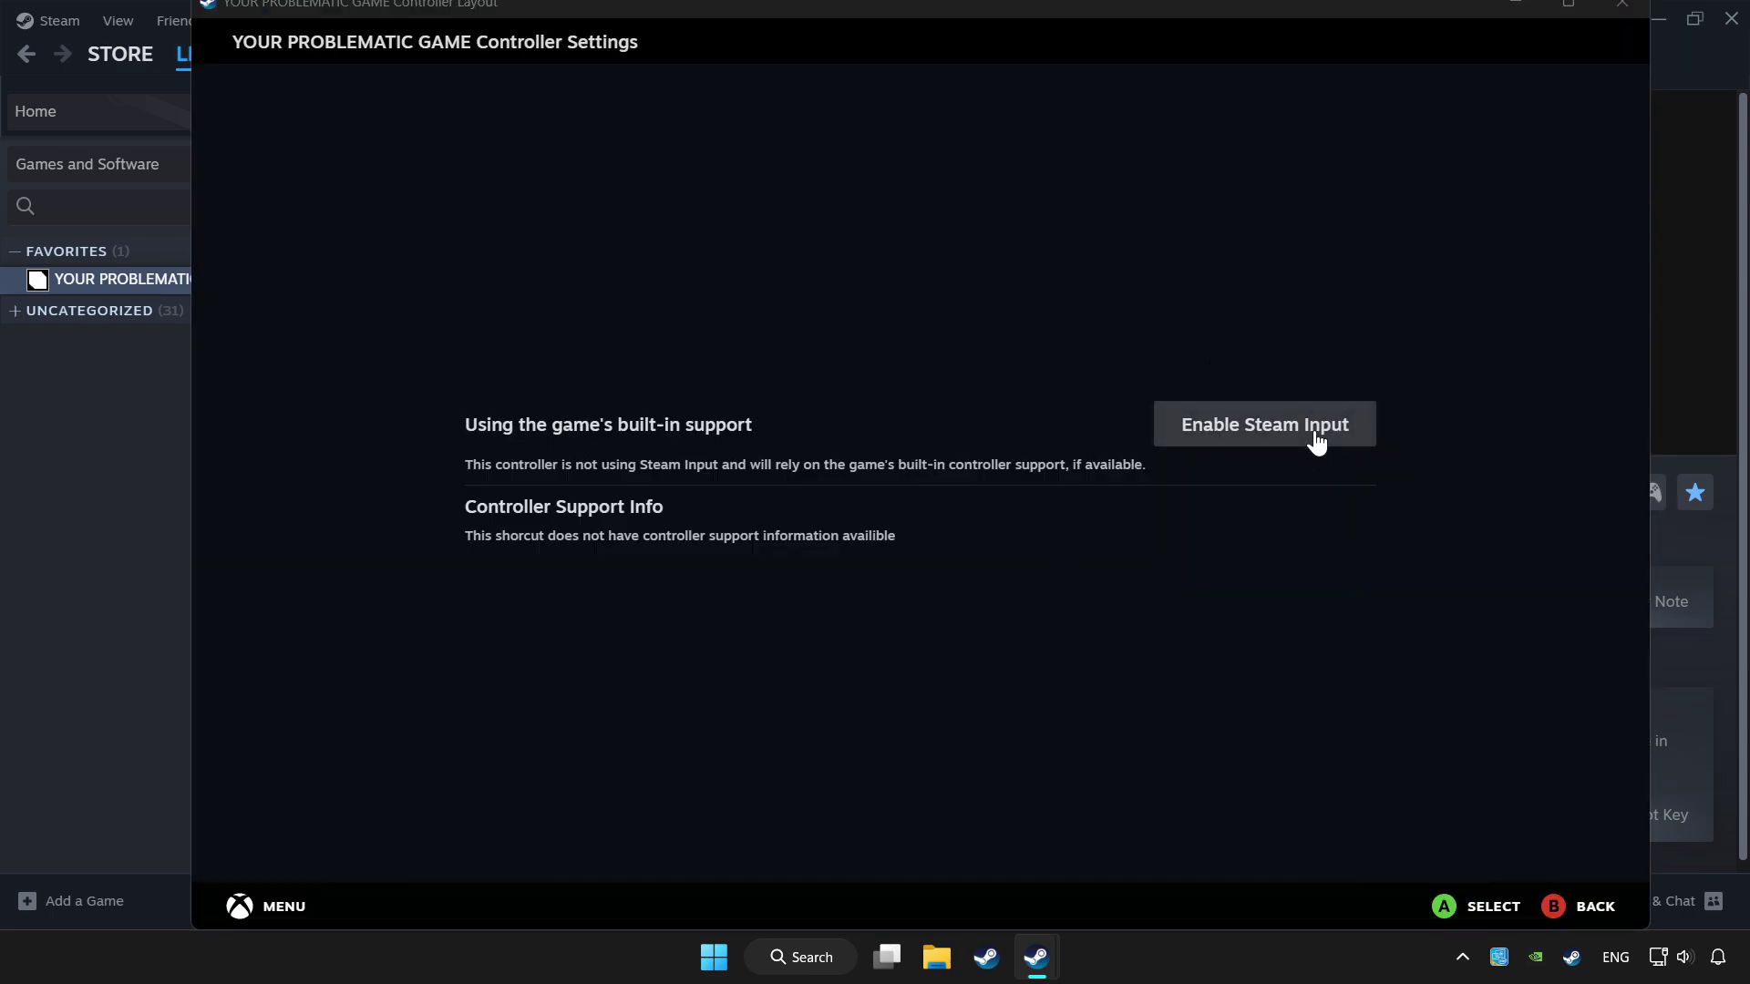
left_click(1271, 439)
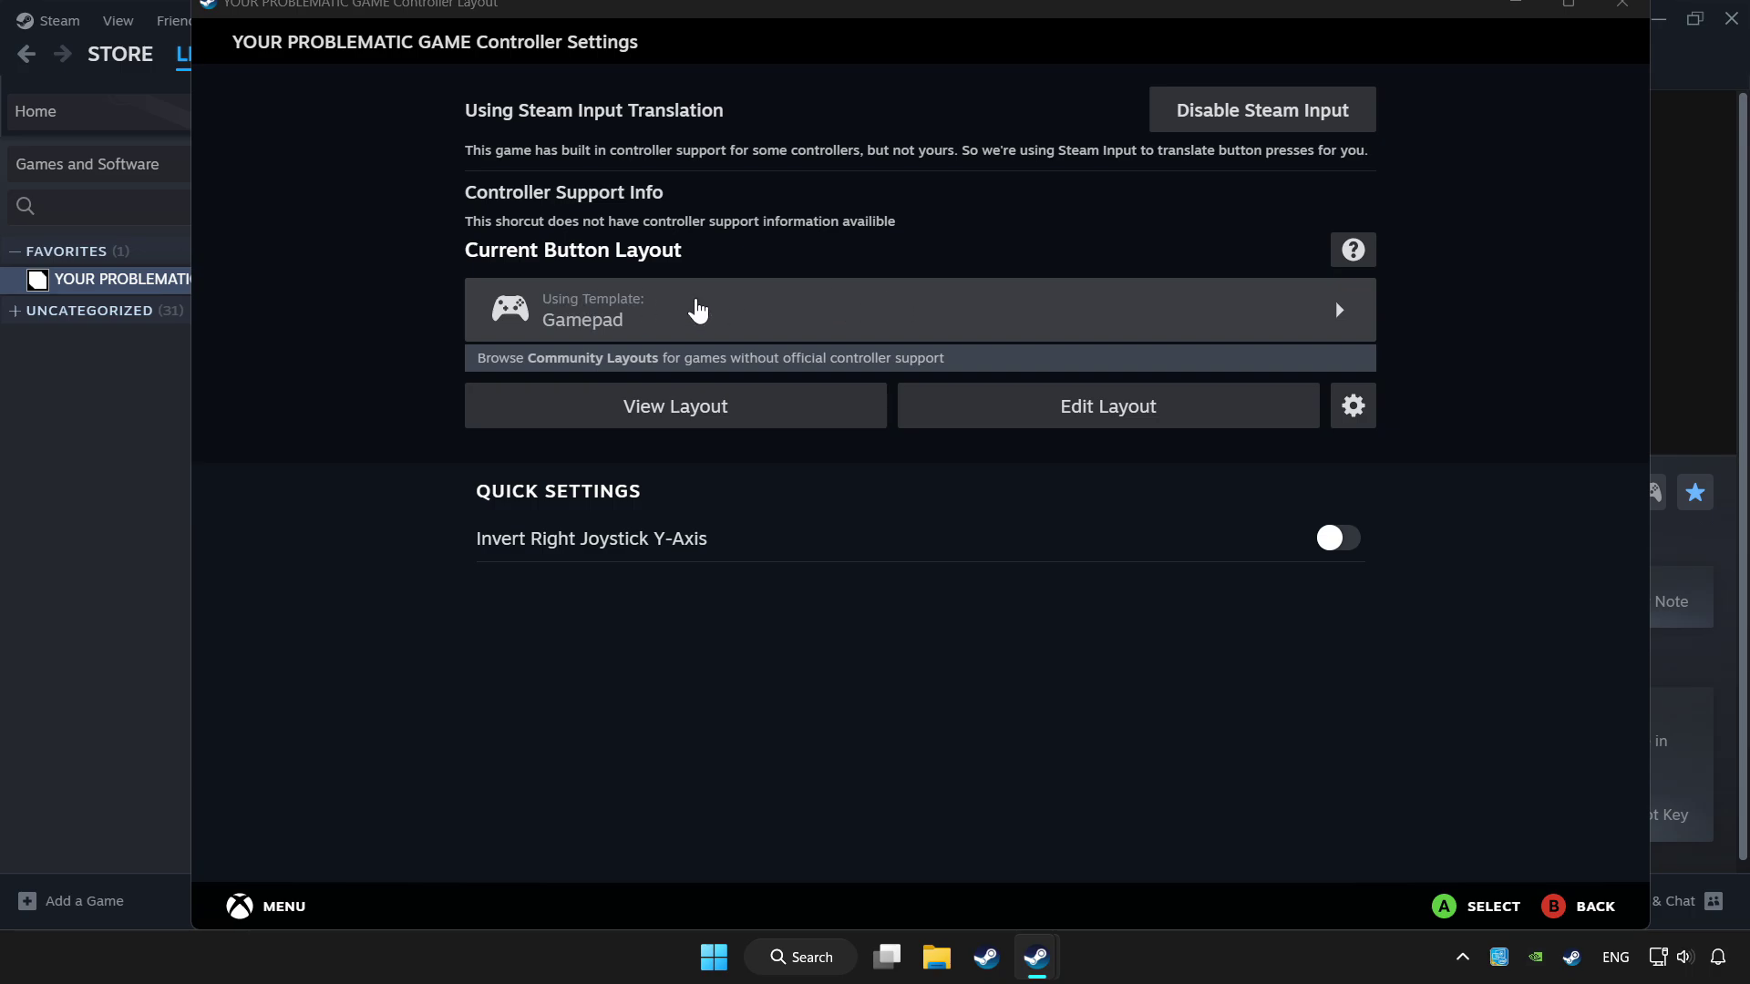
left_click(839, 315)
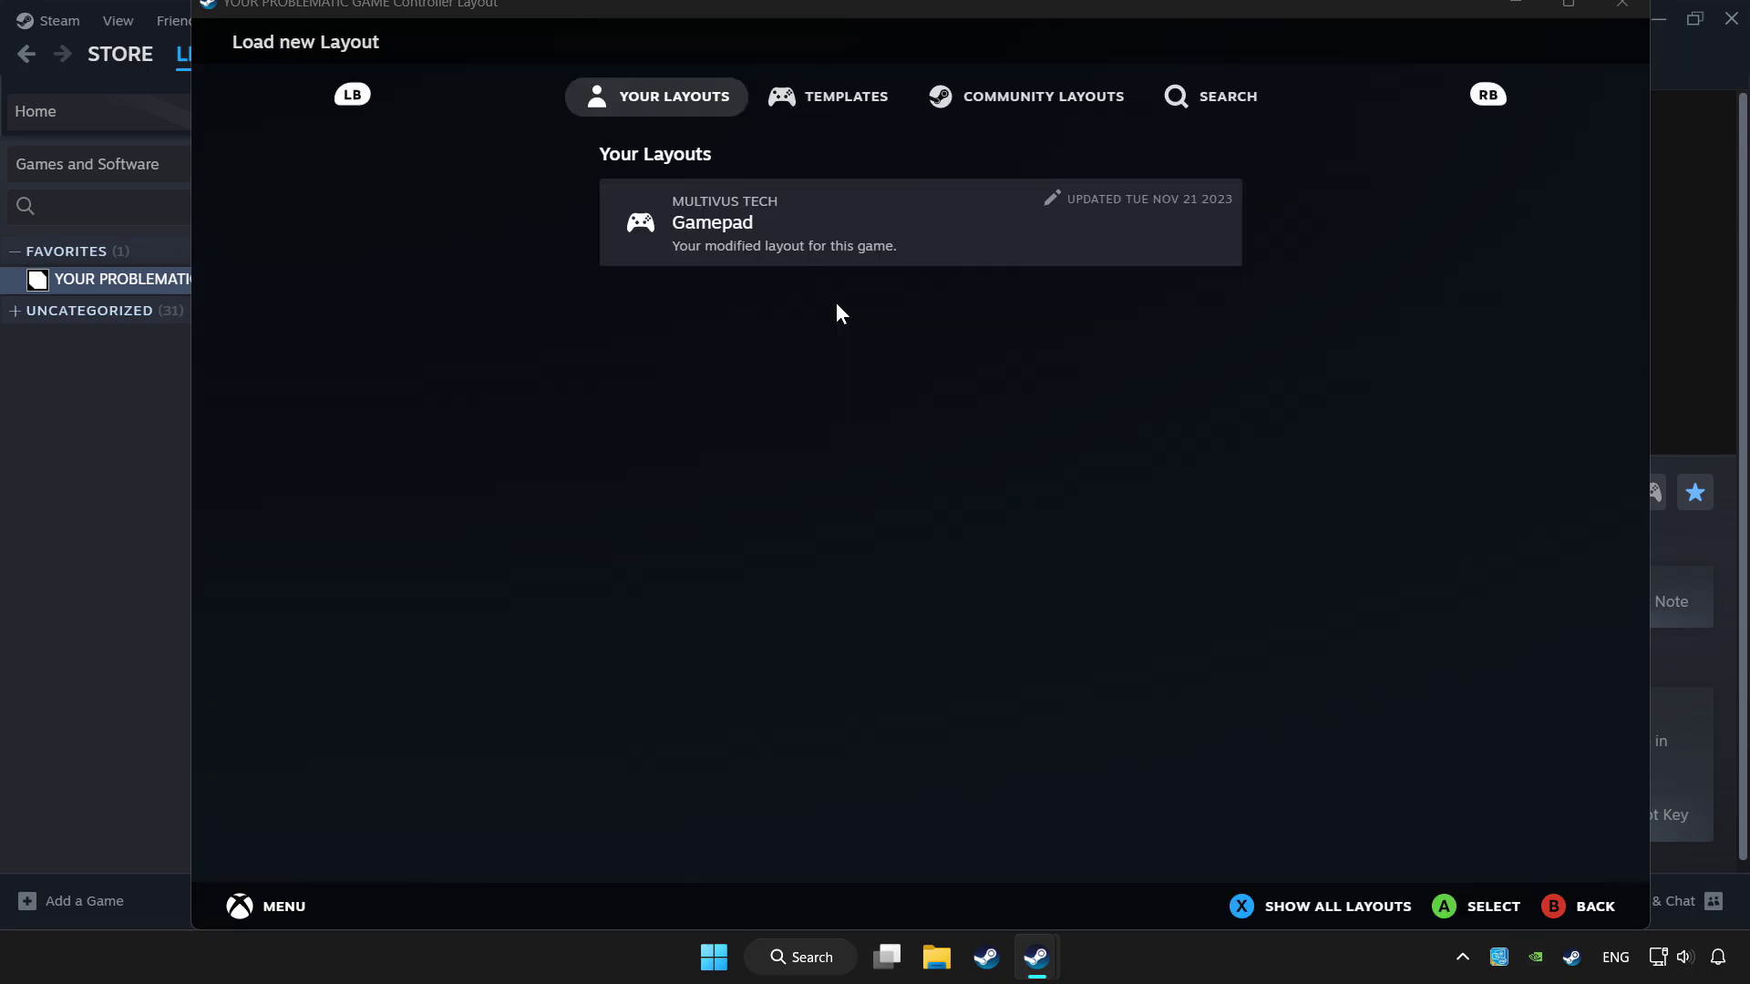
left_click(830, 108)
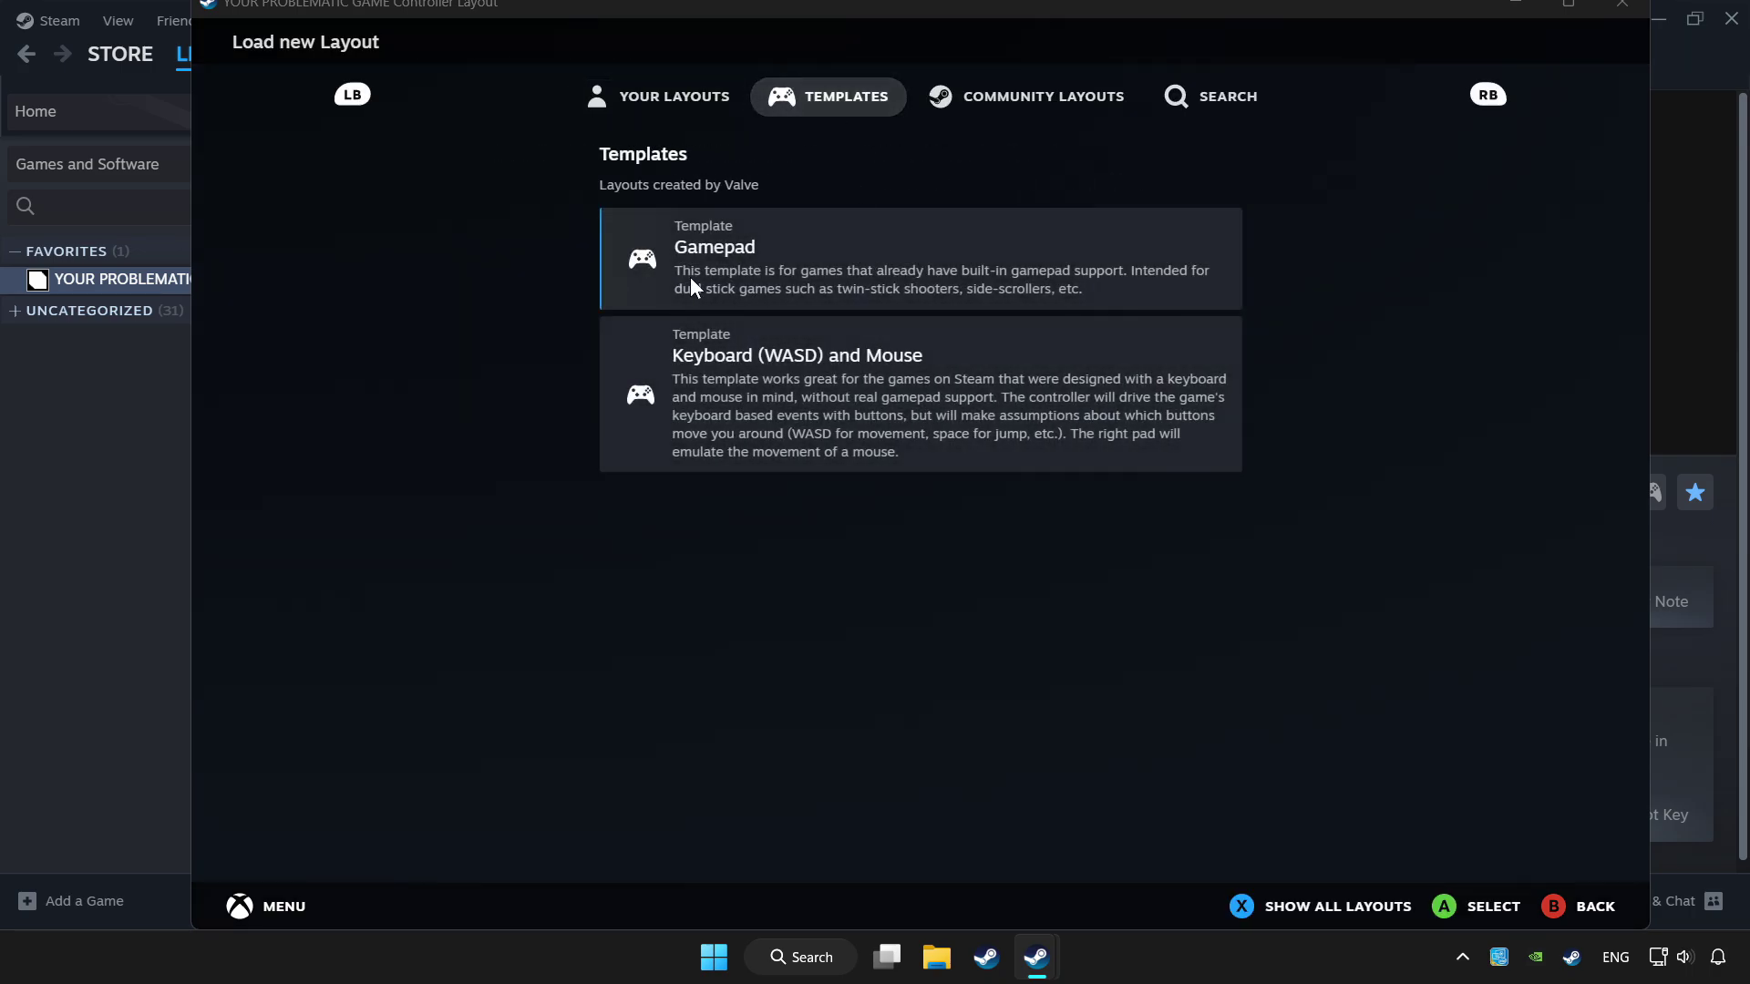
left_click(795, 244)
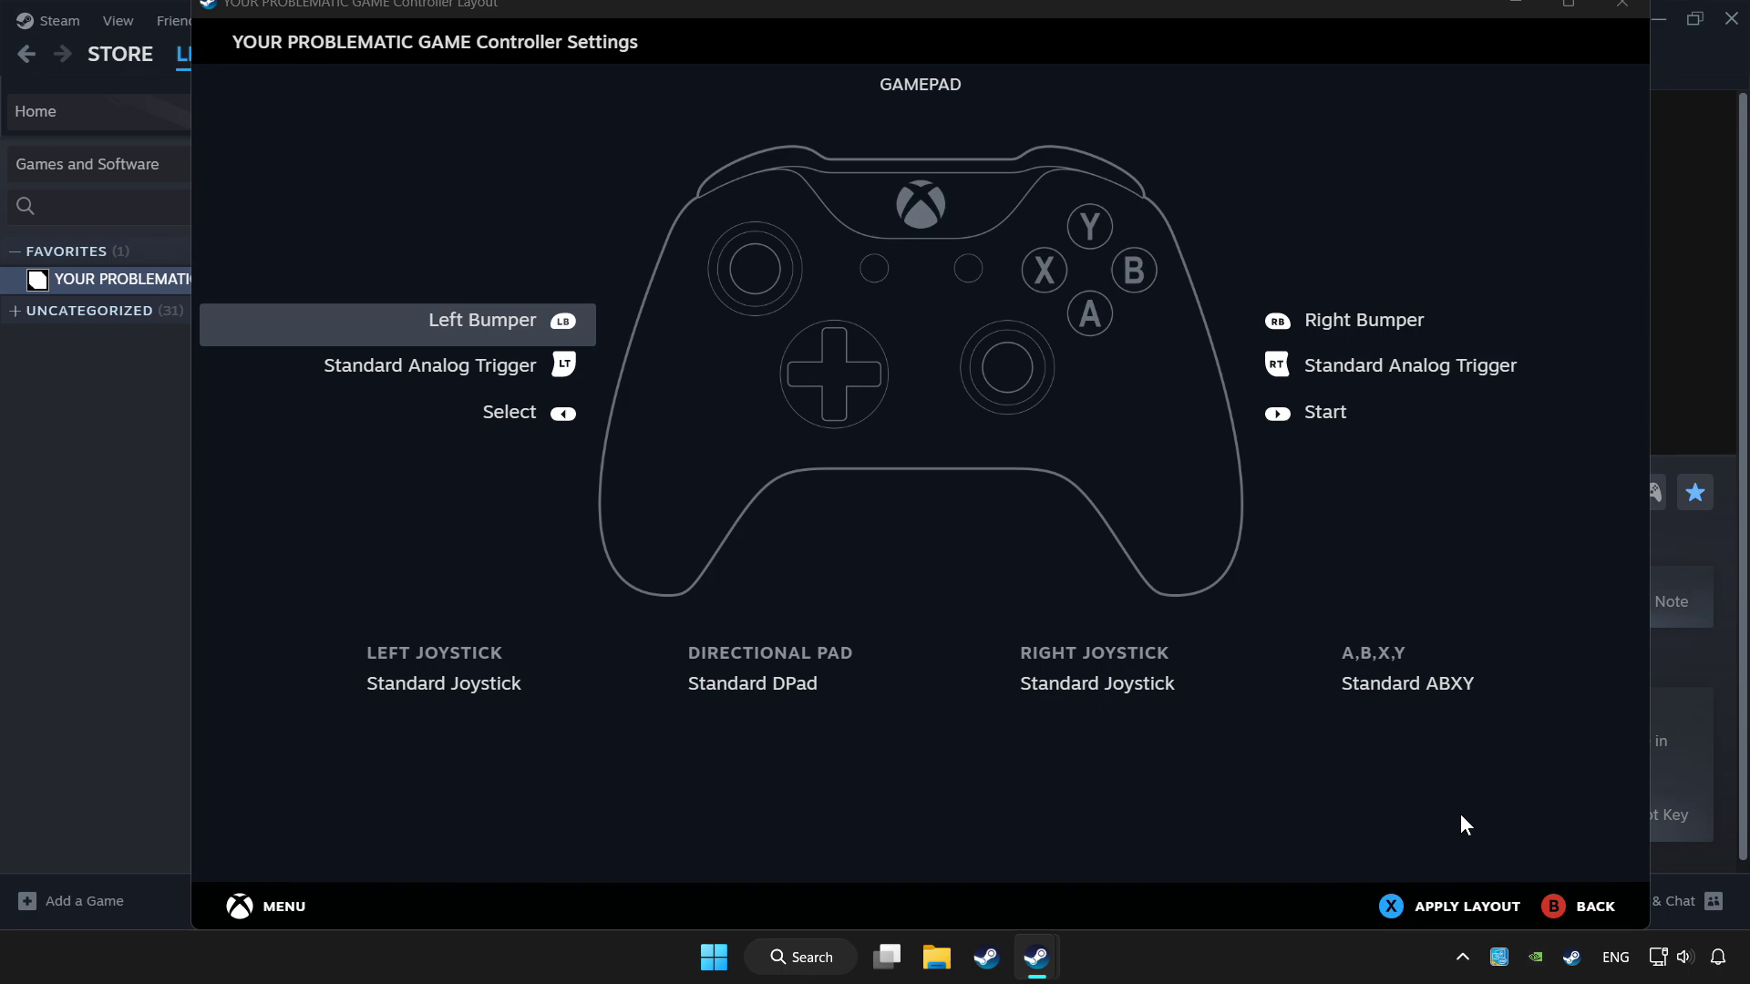
left_click(1431, 912)
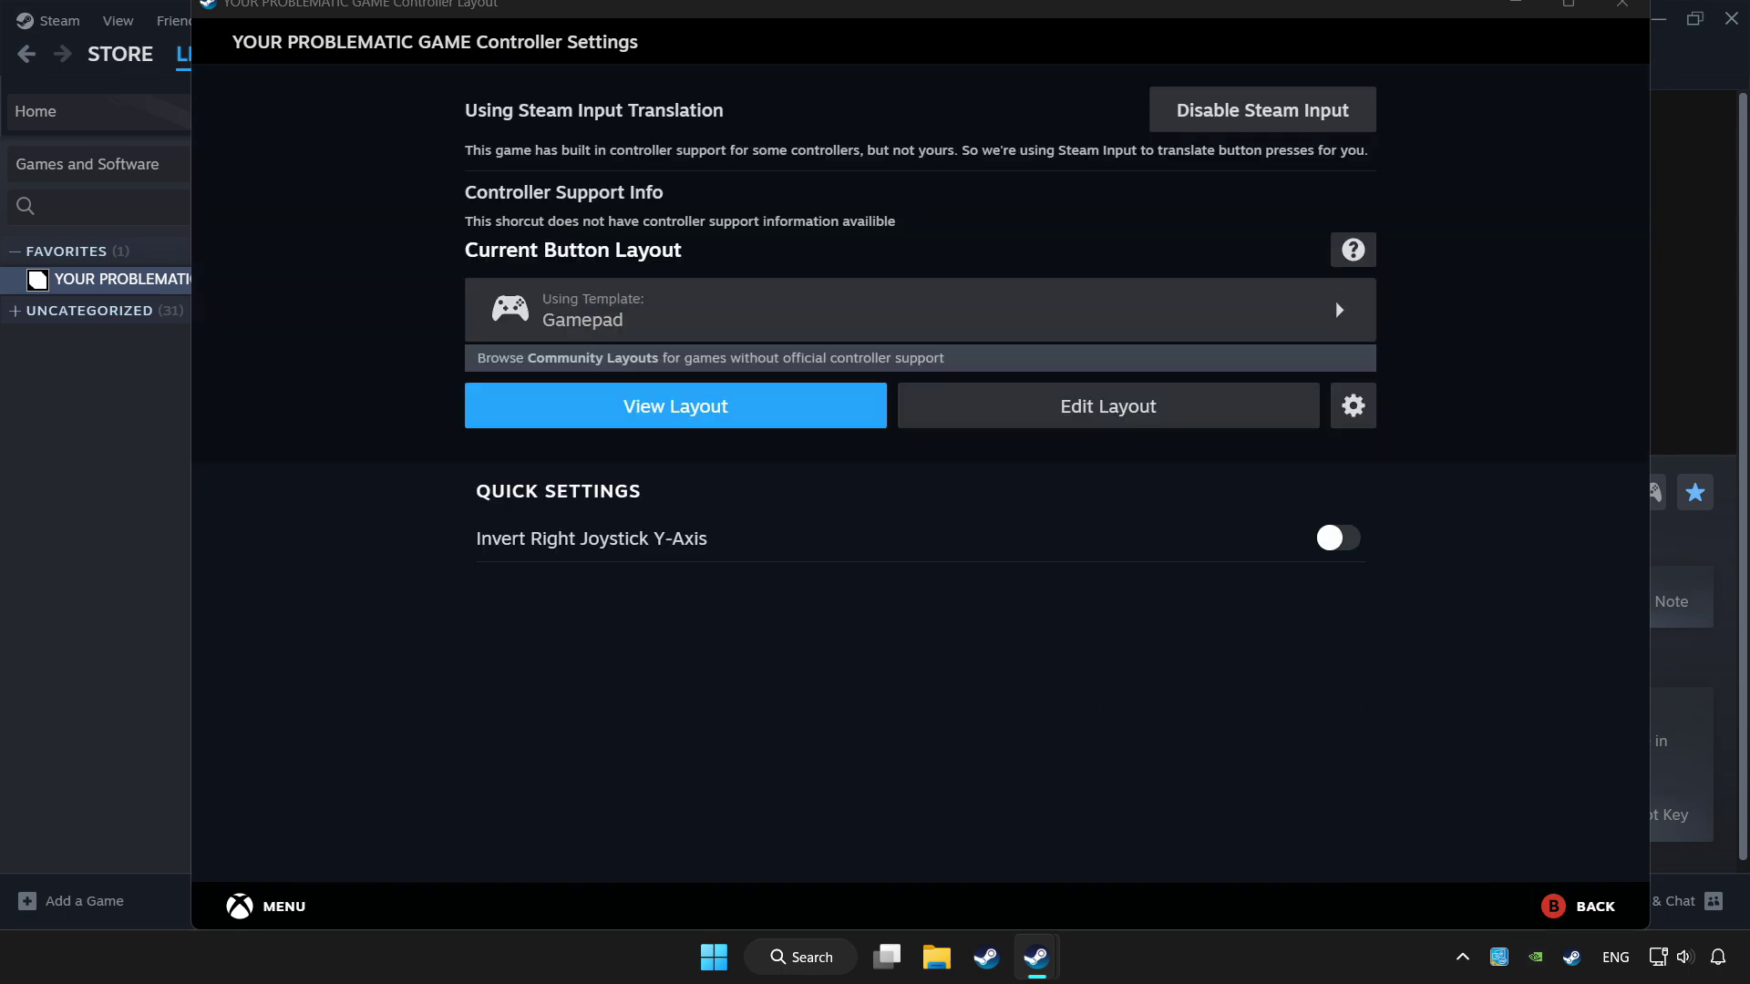
left_click(1620, 11)
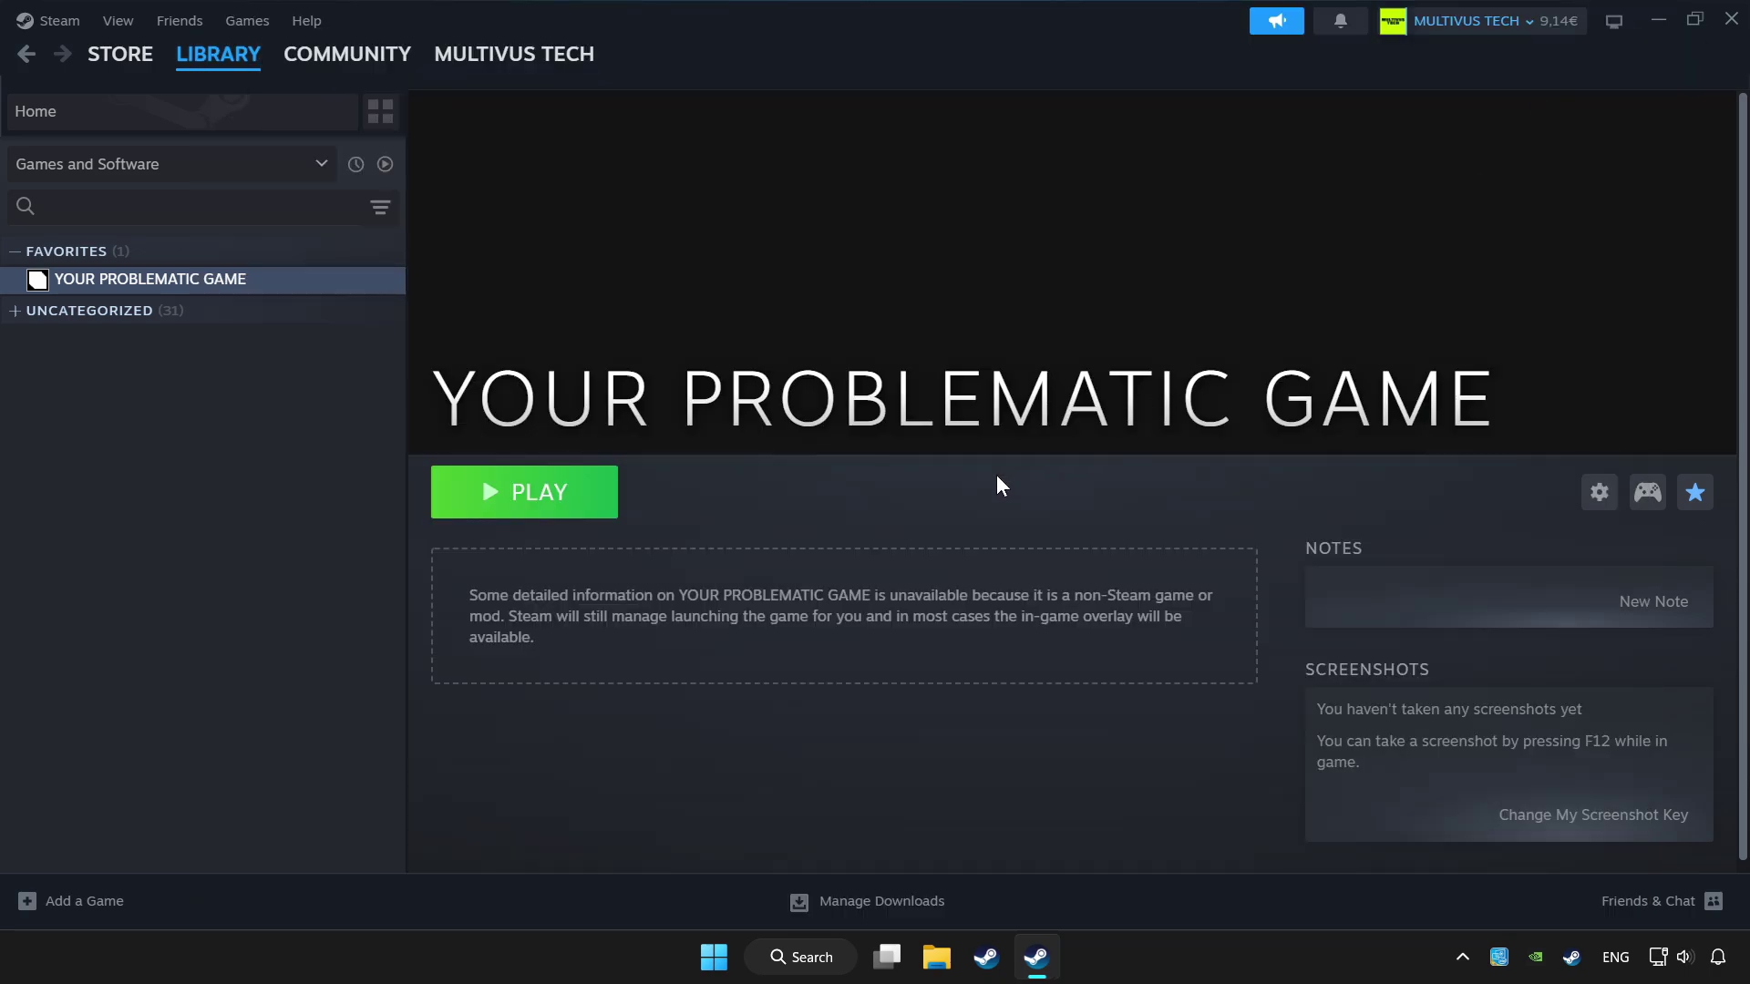